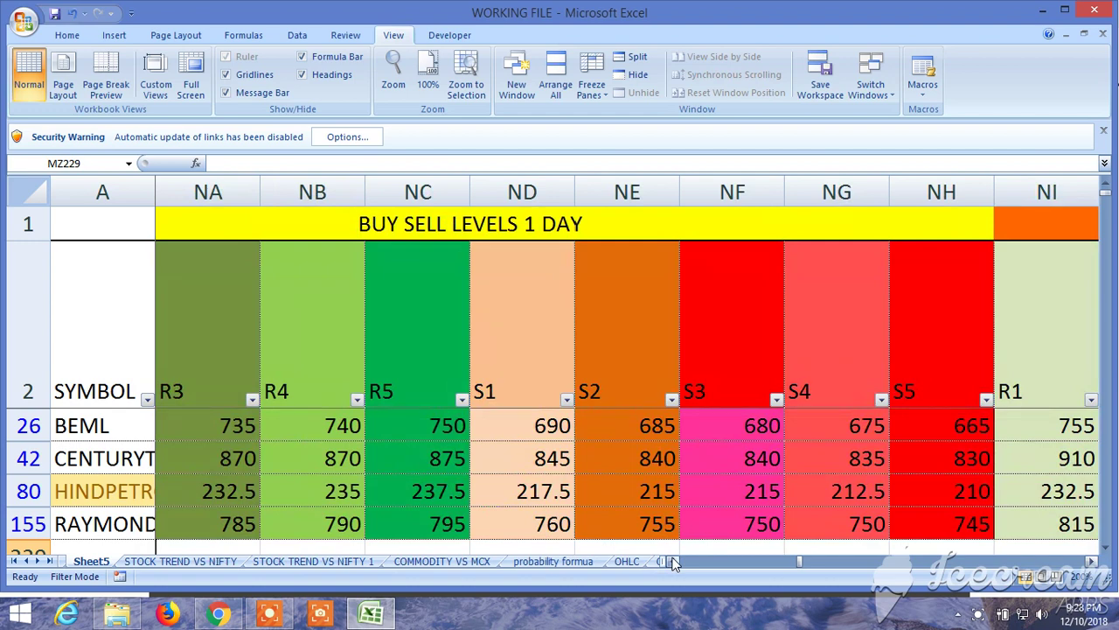
- Examine the R1 to R5 and S1 to S5 columns under BUY SELL LEVELS 1 DAY for the filtered stocks
{"action": "scroll", "coordinate": [673, 563], "scroll_direction": "left", "scroll_amount": 3}
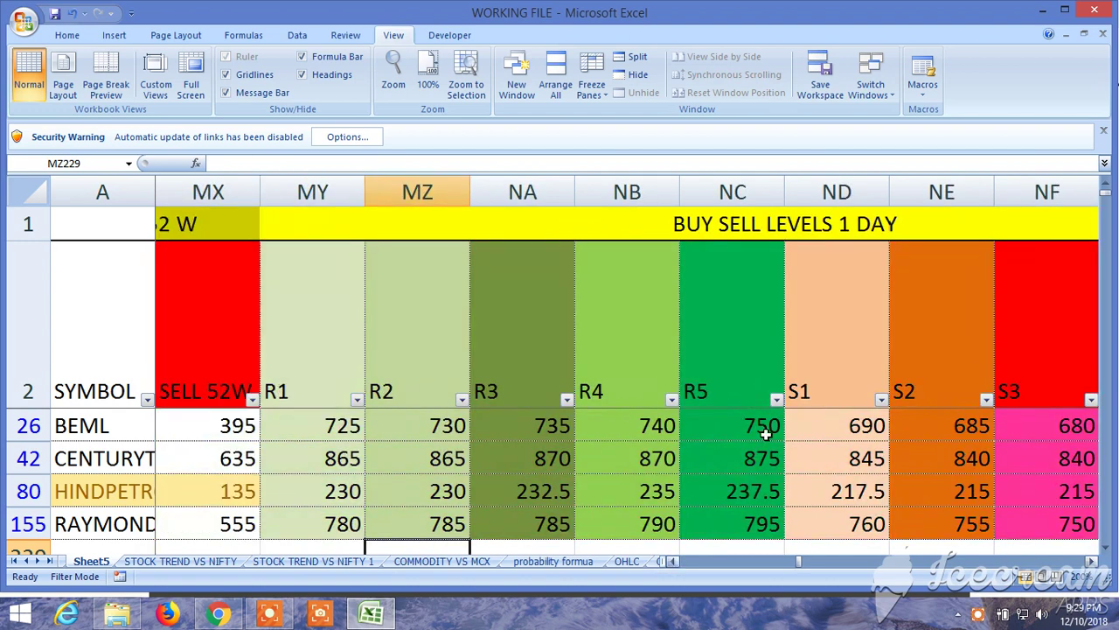
{"action": "key", "text": "ctrl+Up"}
{"action": "key", "text": "Right"}
{"action": "key", "text": "Right"}
{"action": "key", "text": "Right"}
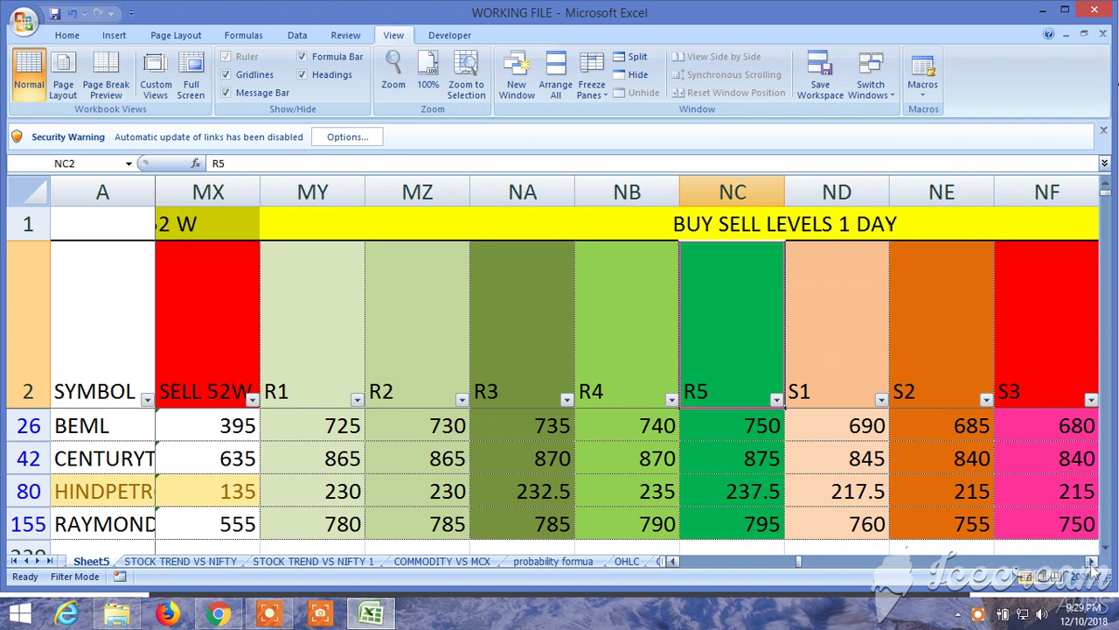
{"action": "left_click", "coordinate": [1091, 562]}
{"action": "left_click", "coordinate": [1091, 562]}
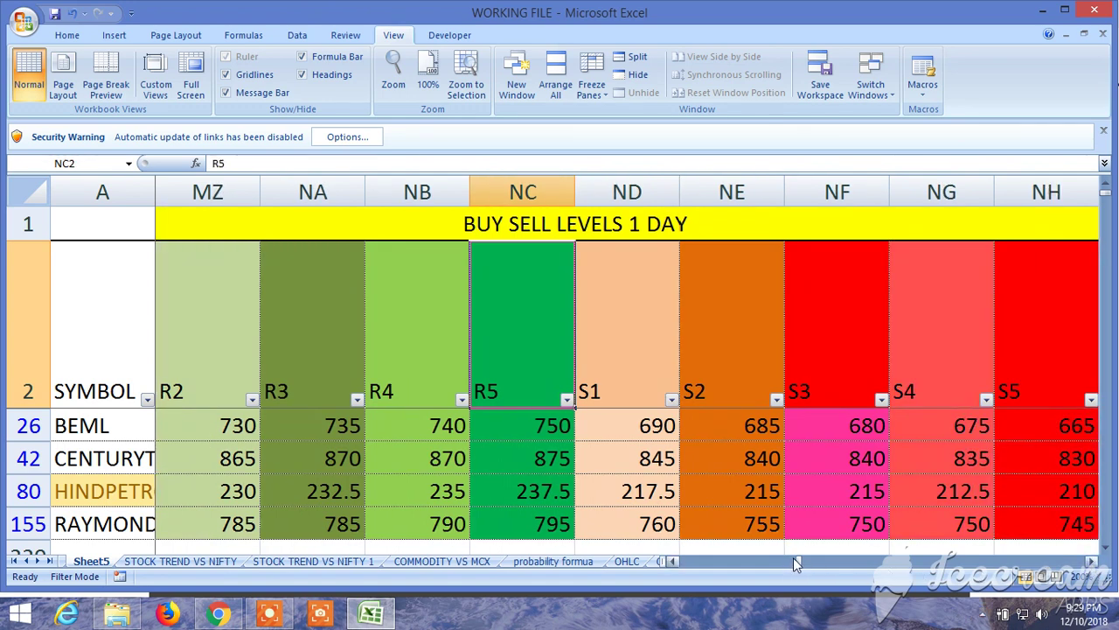
{"action": "left_click", "coordinate": [672, 561]}
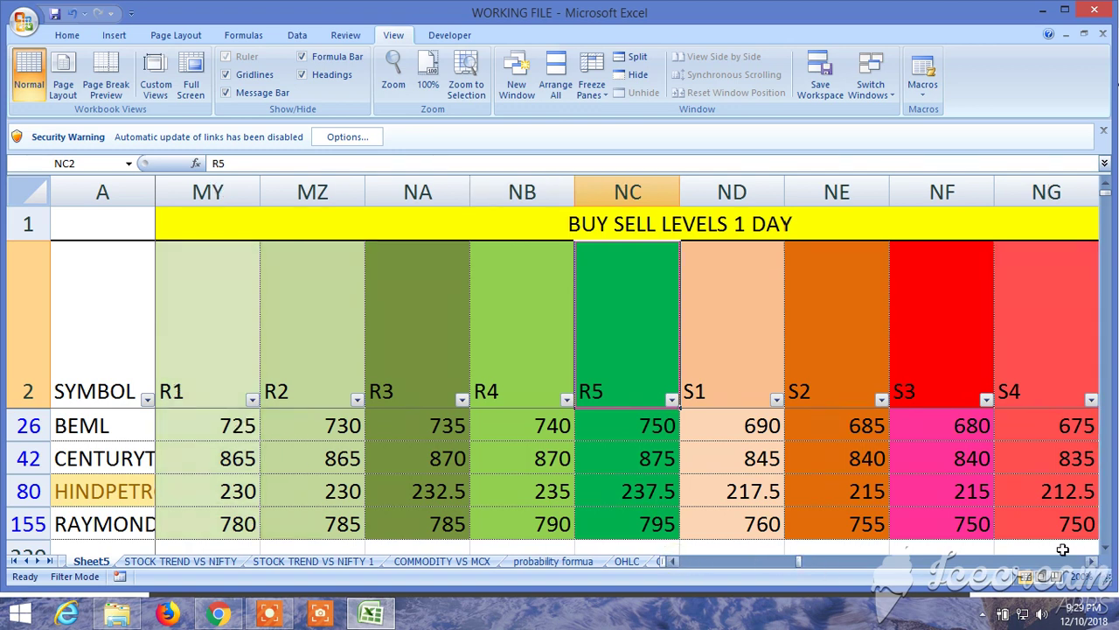
{"action": "left_click", "coordinate": [1093, 561]}
{"action": "left_click", "coordinate": [1092, 561]}
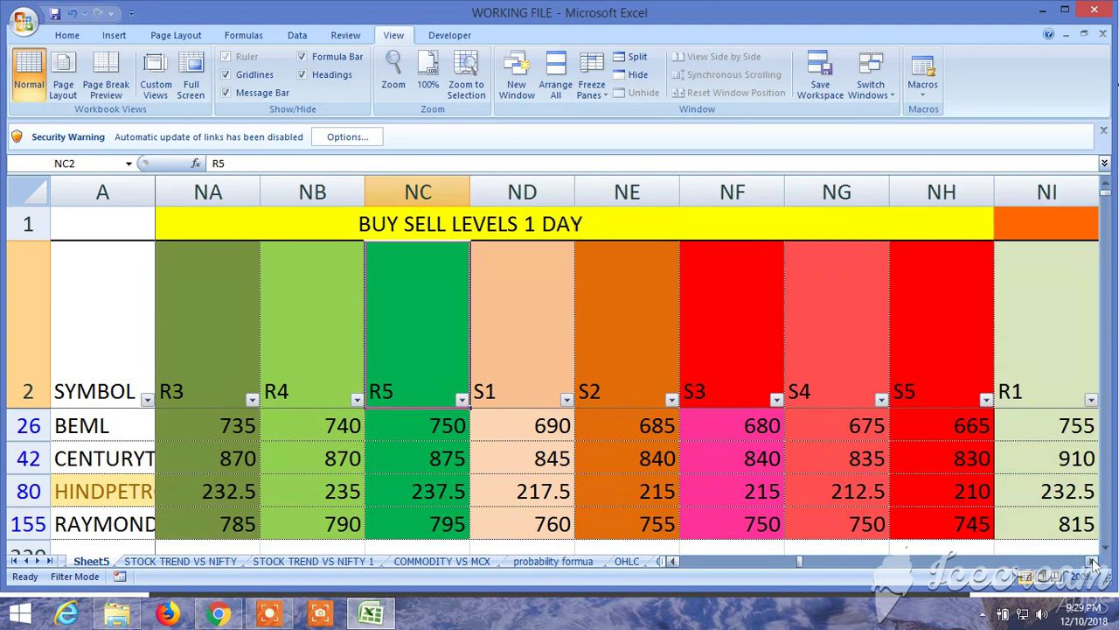
{"action": "left_click", "coordinate": [672, 562]}
{"action": "left_click", "coordinate": [672, 561]}
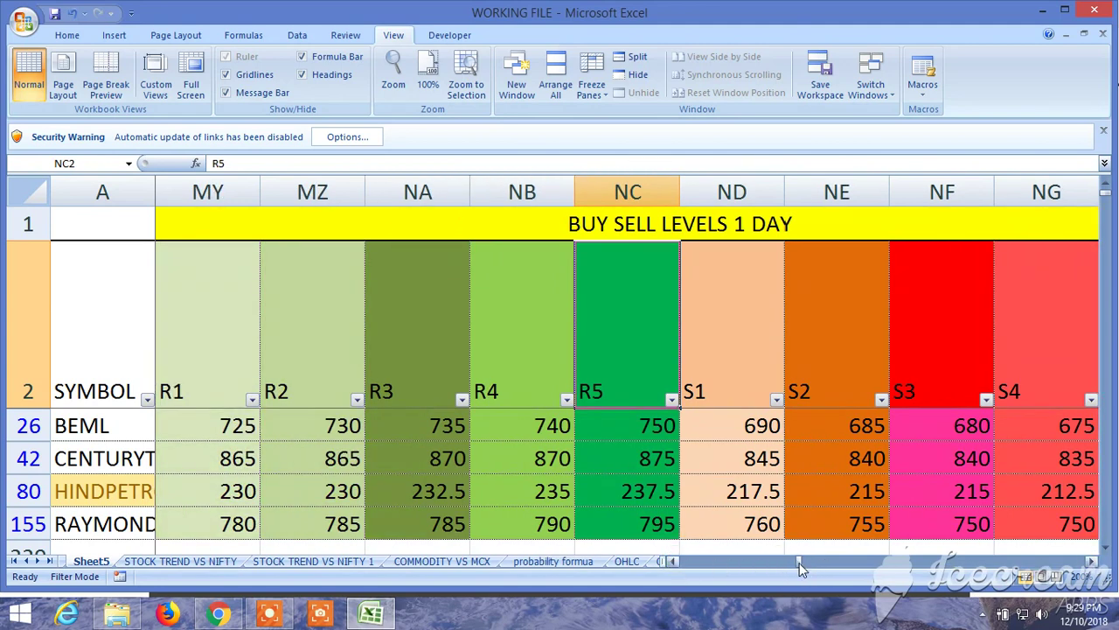
- Find the NEW BUY SELL LEVEL 1 section and examine its Buy at/above column with Targets 1 to 5
{"action": "left_click_drag", "start_coordinate": [799, 567], "coordinate": [1040, 500]}
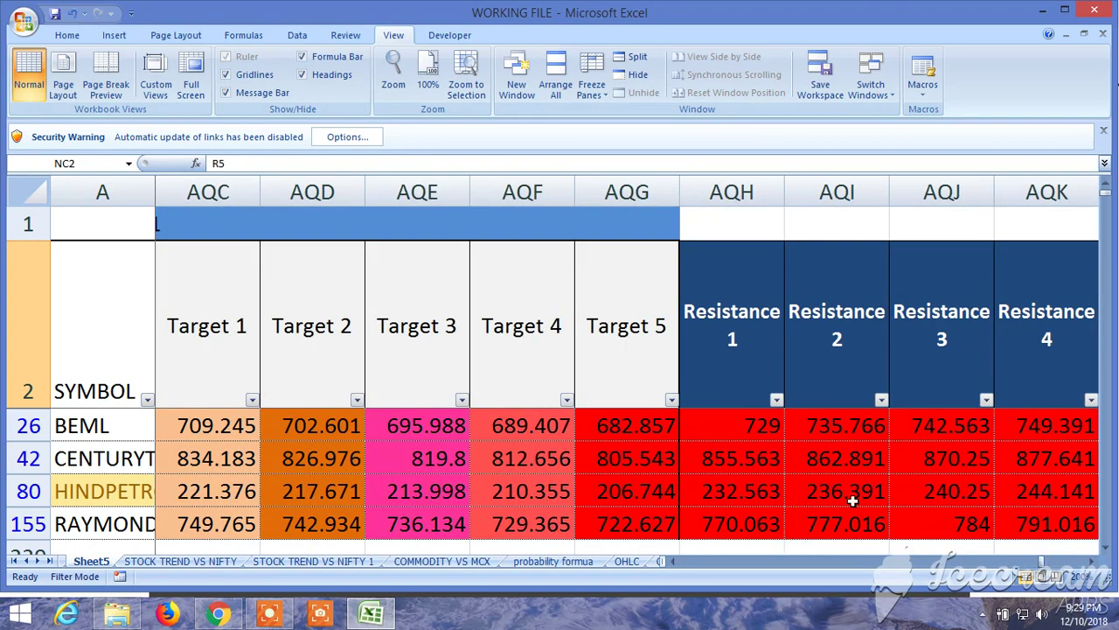
{"action": "left_click", "coordinate": [673, 562]}
{"action": "left_click", "coordinate": [673, 561]}
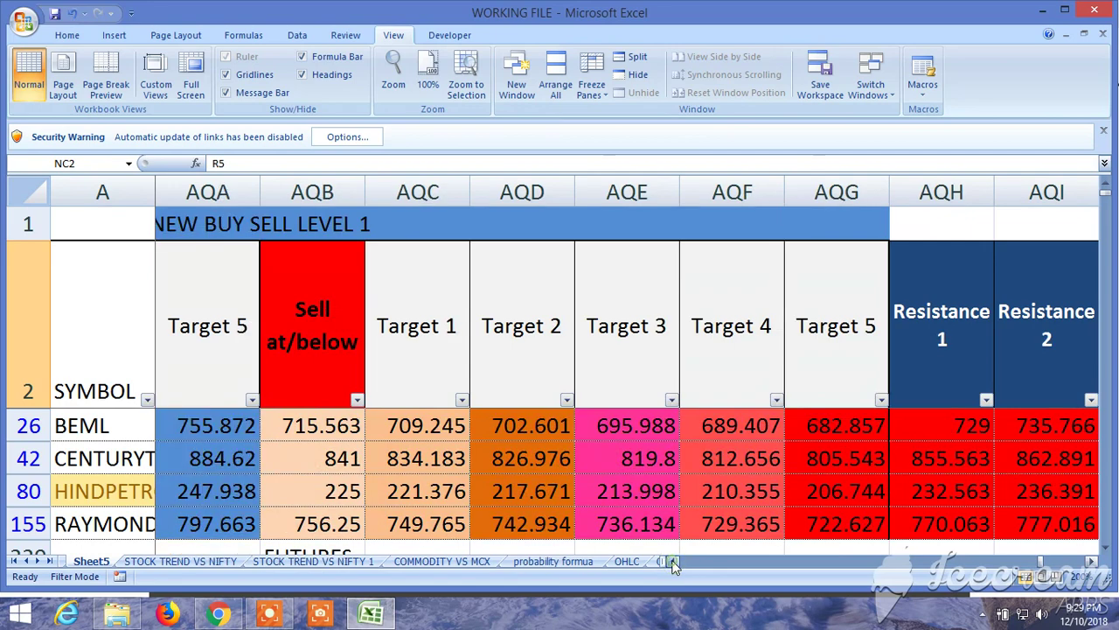
{"action": "left_click", "coordinate": [673, 561]}
{"action": "left_click", "coordinate": [673, 562]}
{"action": "left_click", "coordinate": [674, 562]}
{"action": "left_click", "coordinate": [673, 562]}
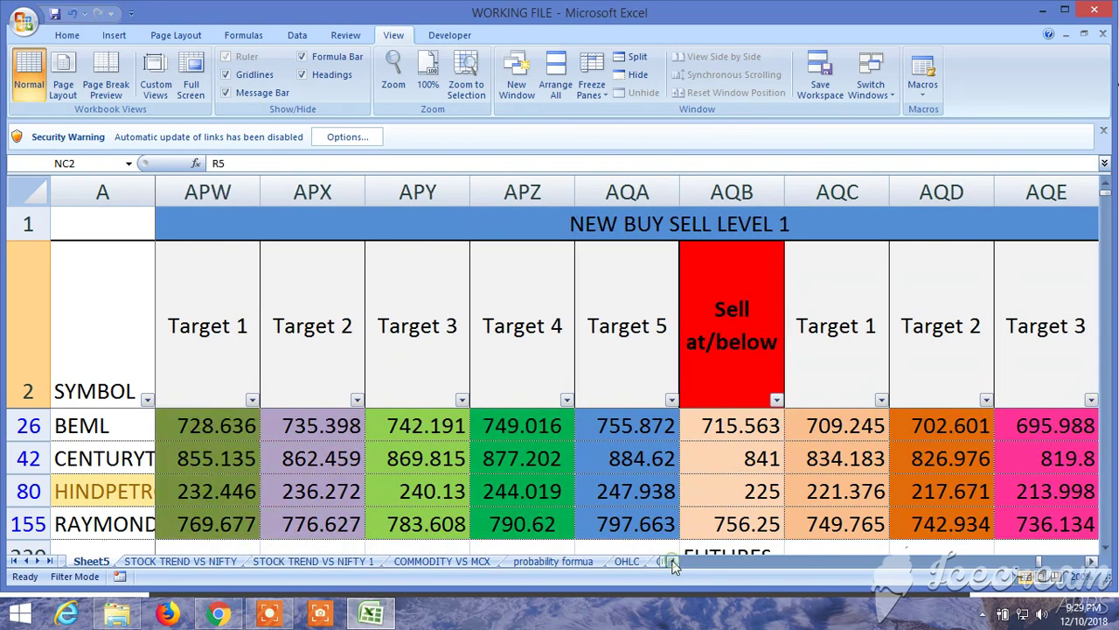
{"action": "left_click", "coordinate": [673, 561]}
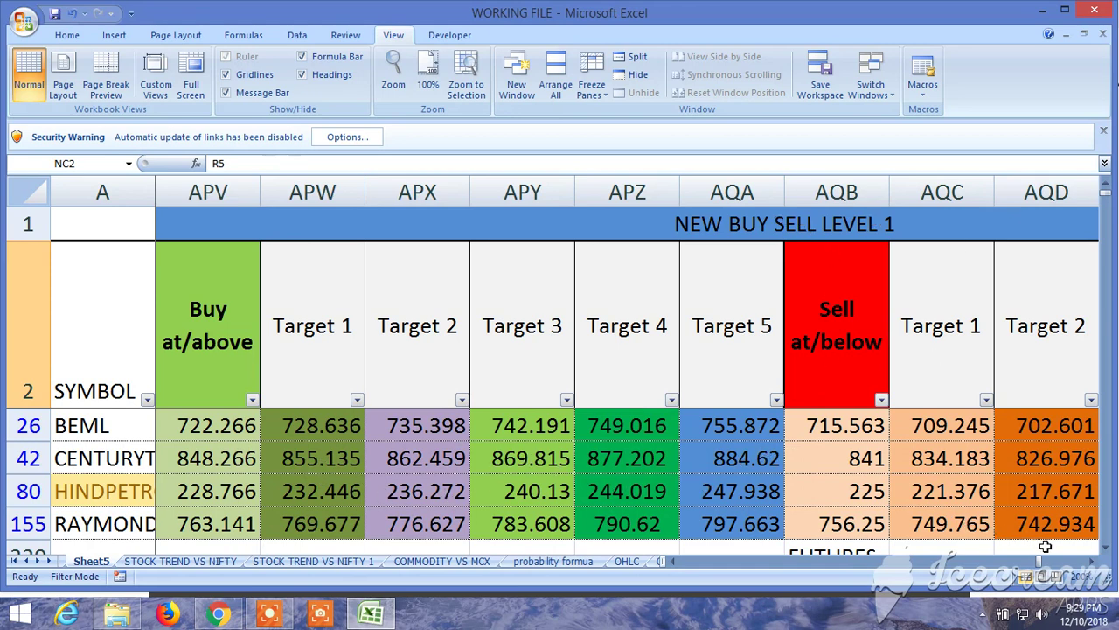
- Compare the Sell at/below column and its Targets 1 to 5 with the buy side of NEW BUY SELL LEVEL 1
{"action": "left_click", "coordinate": [1092, 562]}
{"action": "left_click", "coordinate": [1092, 561]}
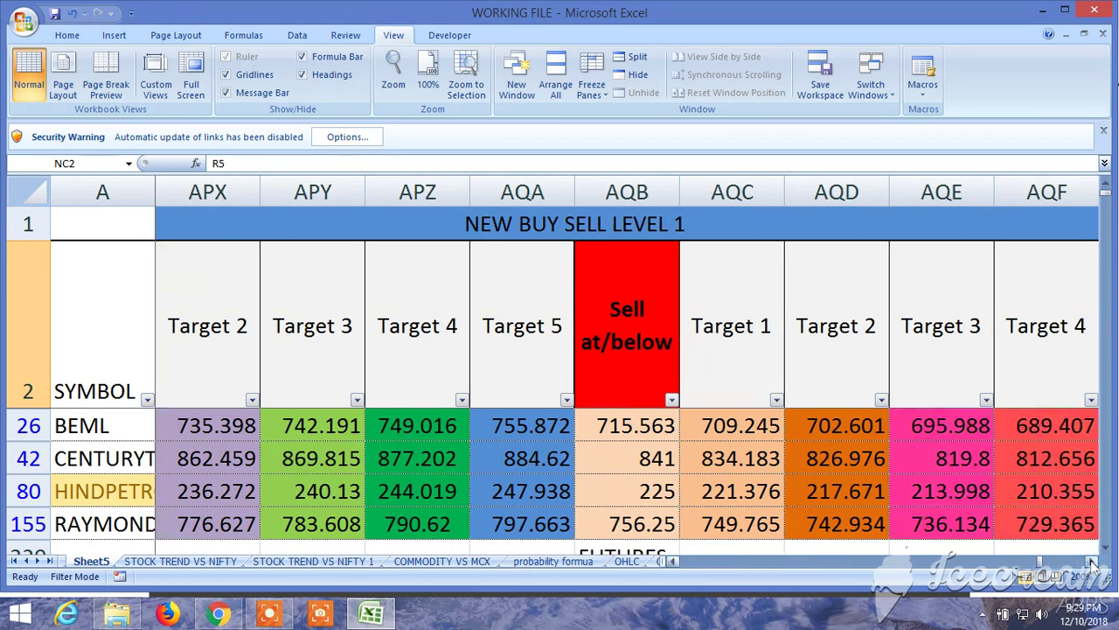
{"action": "left_click", "coordinate": [1093, 562]}
{"action": "left_click", "coordinate": [1092, 562]}
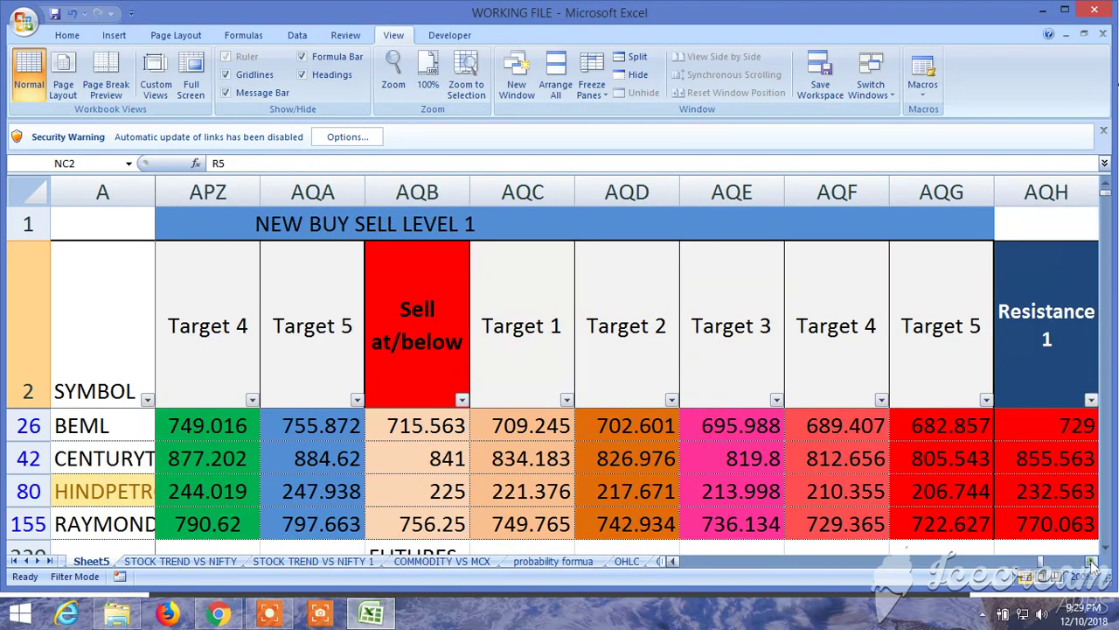
{"action": "left_click", "coordinate": [671, 563]}
{"action": "left_click", "coordinate": [670, 563]}
{"action": "left_click", "coordinate": [671, 562]}
{"action": "left_click", "coordinate": [671, 562]}
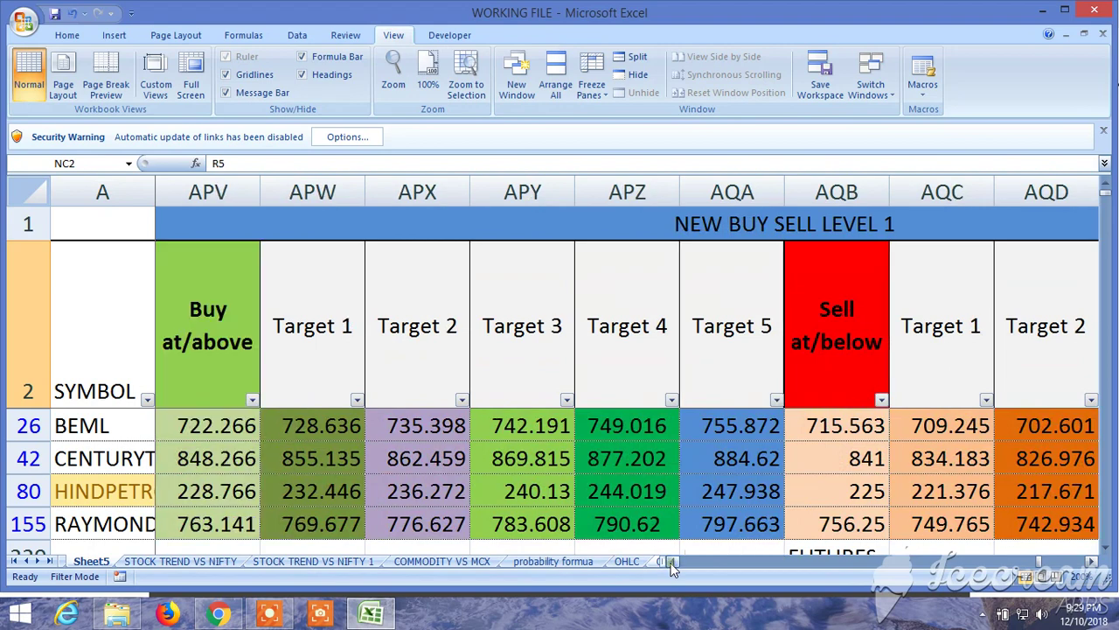
{"action": "left_click", "coordinate": [1090, 563]}
{"action": "left_click", "coordinate": [1090, 562]}
{"action": "left_click", "coordinate": [1090, 563]}
{"action": "left_click", "coordinate": [1090, 563]}
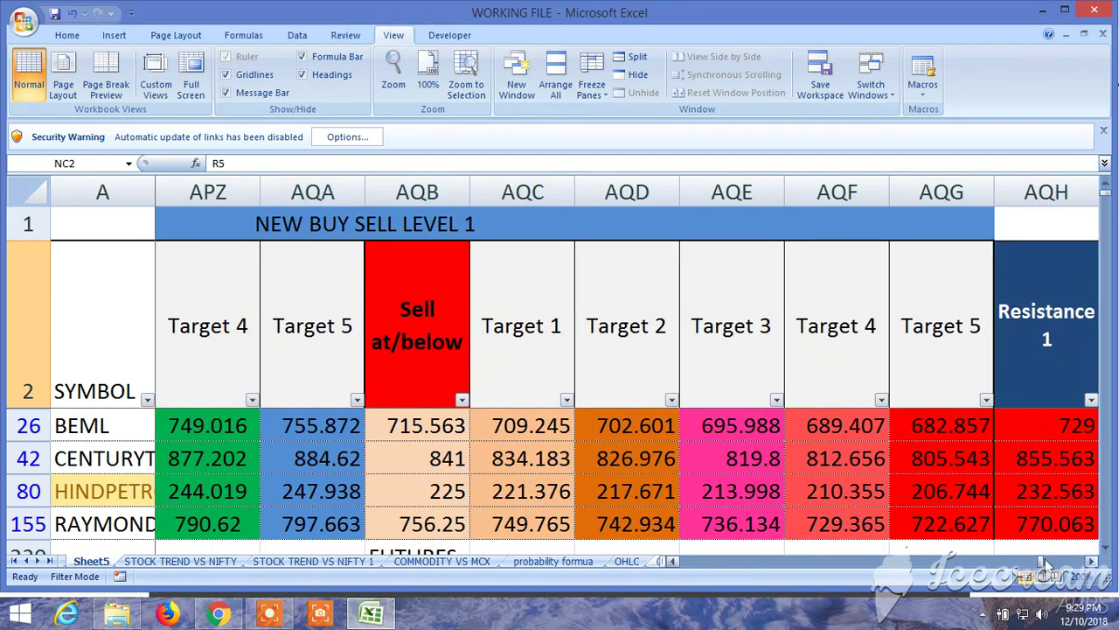
- Find the NEW BUY SELL LEVEL 2 section and view it from its first column, H1
{"action": "left_click_drag", "start_coordinate": [1035, 562], "coordinate": [1052, 568]}
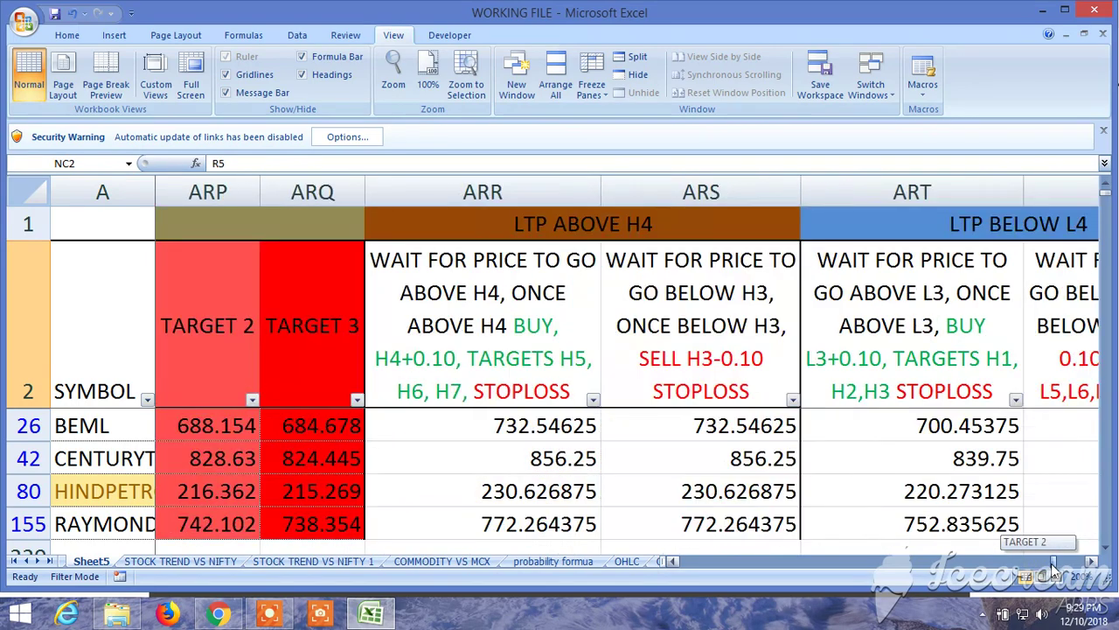
{"action": "left_click", "coordinate": [673, 560]}
{"action": "left_click", "coordinate": [673, 561]}
{"action": "left_click", "coordinate": [673, 561]}
{"action": "left_click", "coordinate": [673, 561]}
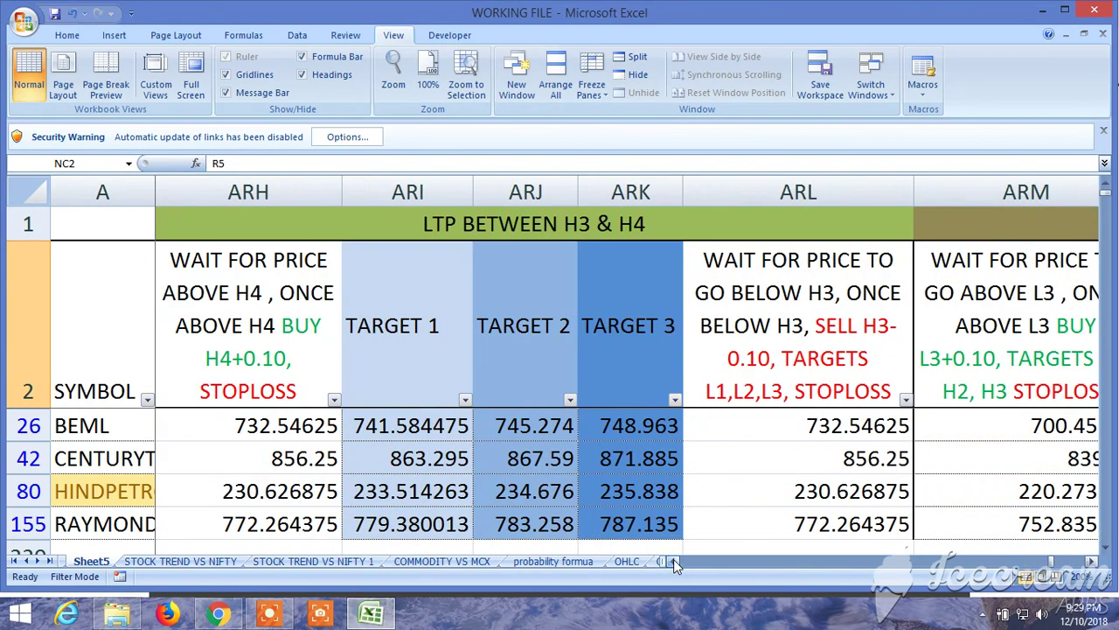
{"action": "left_click", "coordinate": [673, 561]}
{"action": "left_click", "coordinate": [673, 560]}
{"action": "left_click", "coordinate": [673, 561]}
{"action": "left_click", "coordinate": [673, 560]}
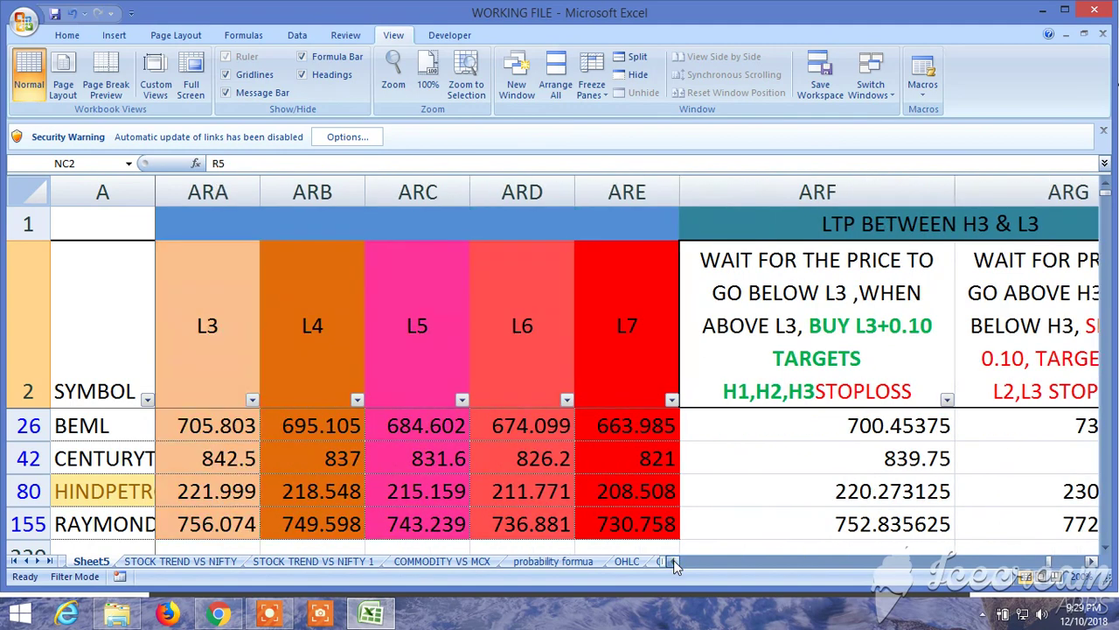
{"action": "left_click", "coordinate": [674, 561]}
{"action": "left_click", "coordinate": [674, 560]}
{"action": "left_click", "coordinate": [673, 560]}
{"action": "left_click", "coordinate": [673, 561]}
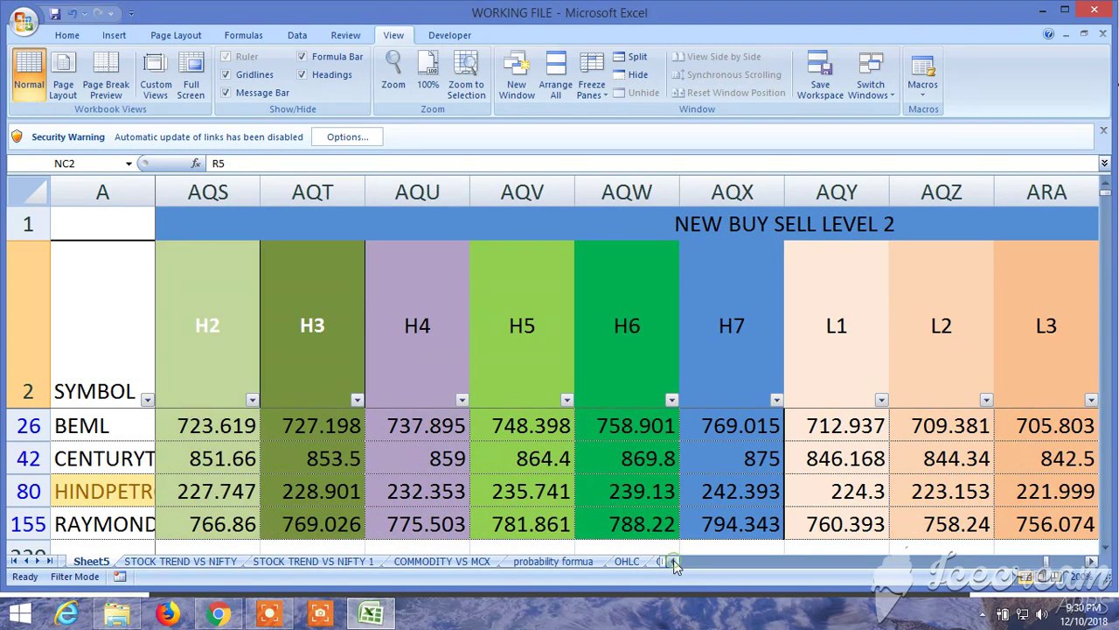
{"action": "left_click", "coordinate": [673, 560]}
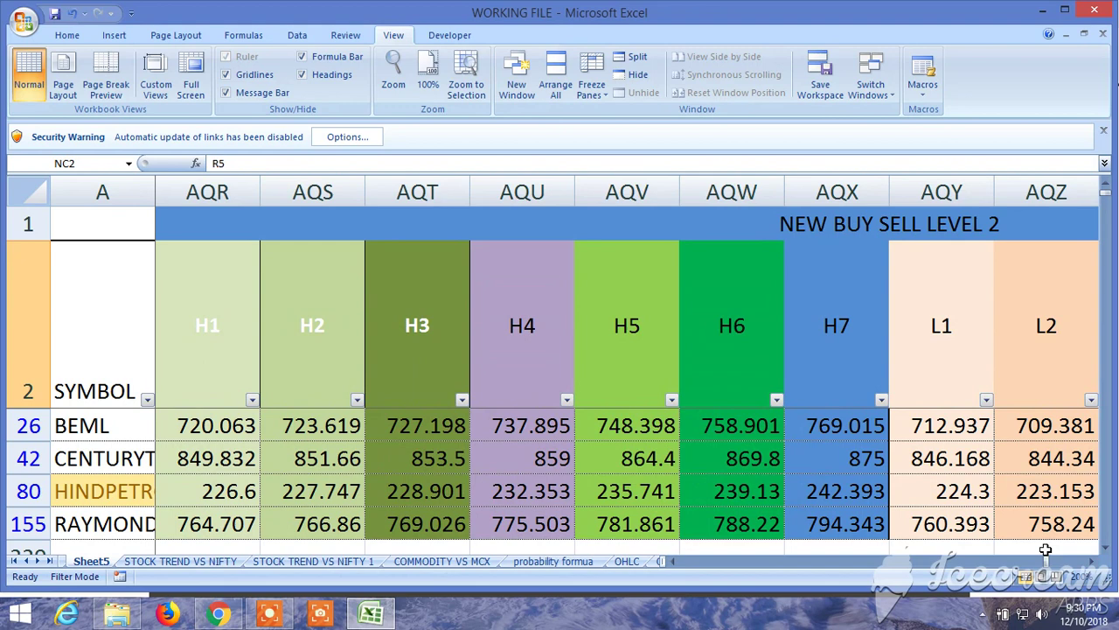
- Examine the H1 to H7 and L1 to L7 levels of NEW BUY SELL LEVEL 2 for the filtered stocks
{"action": "left_click", "coordinate": [1091, 561]}
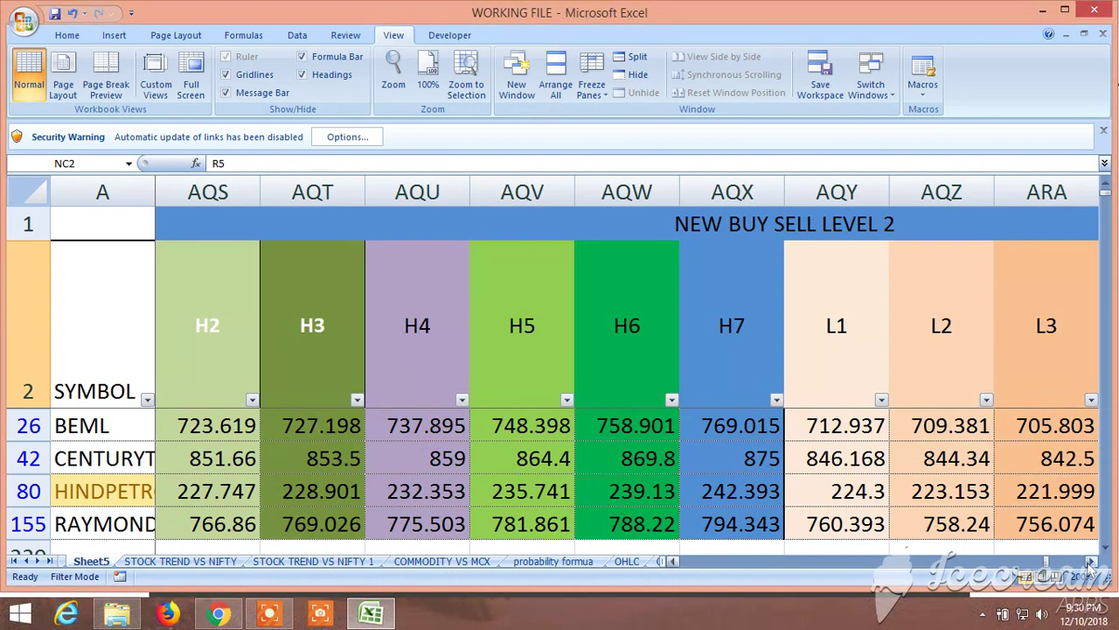
{"action": "left_click", "coordinate": [1091, 561]}
{"action": "left_click", "coordinate": [1090, 561]}
{"action": "left_click", "coordinate": [1091, 561]}
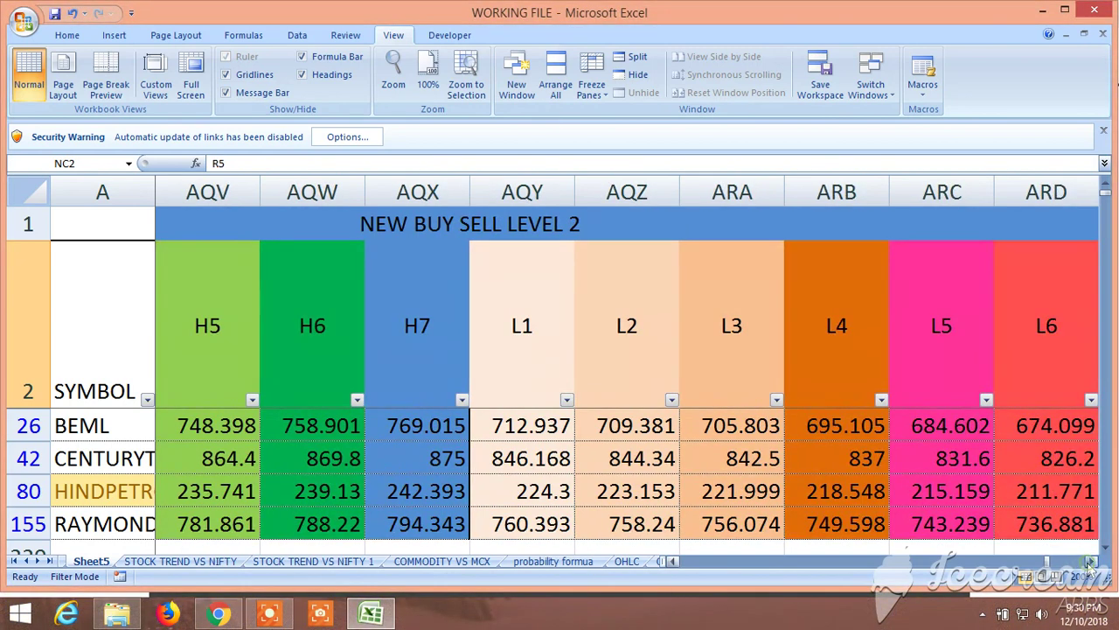
{"action": "left_click", "coordinate": [1091, 560]}
{"action": "left_click", "coordinate": [1091, 560]}
{"action": "left_click", "coordinate": [1090, 561]}
{"action": "left_click", "coordinate": [1091, 560]}
{"action": "left_click", "coordinate": [1091, 560]}
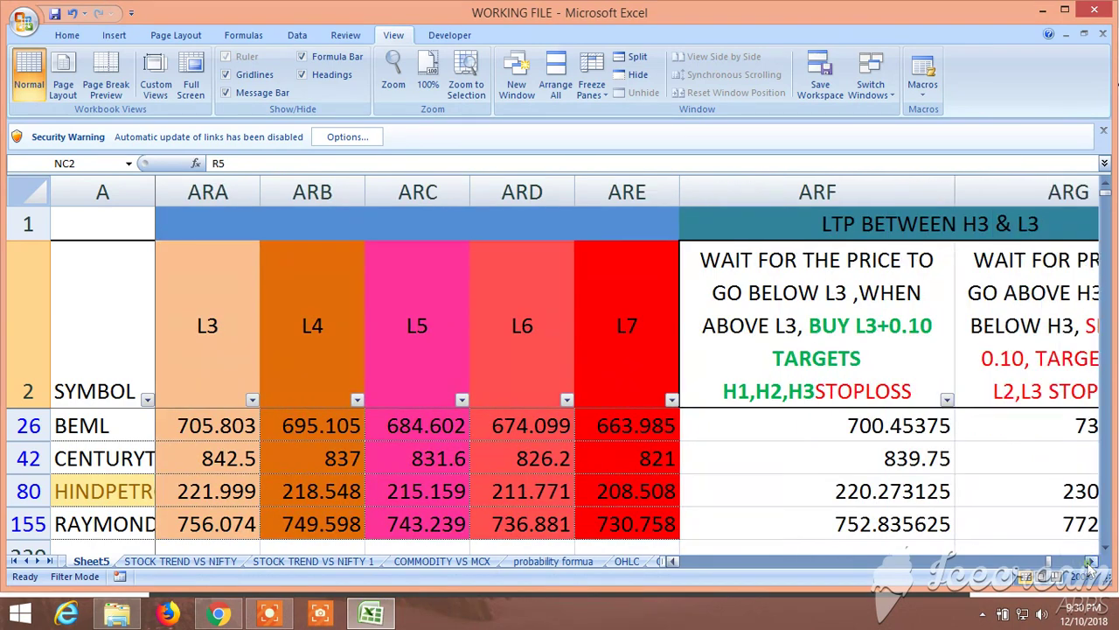
- Read through the LTP condition columns, from LTP BETWEEN H3 & L3 to LTP BELOW L4, with their entries, targets and stoplosses
{"action": "left_click", "coordinate": [1091, 561]}
{"action": "left_click", "coordinate": [1090, 561]}
{"action": "left_click", "coordinate": [1090, 561]}
{"action": "left_click", "coordinate": [1091, 560]}
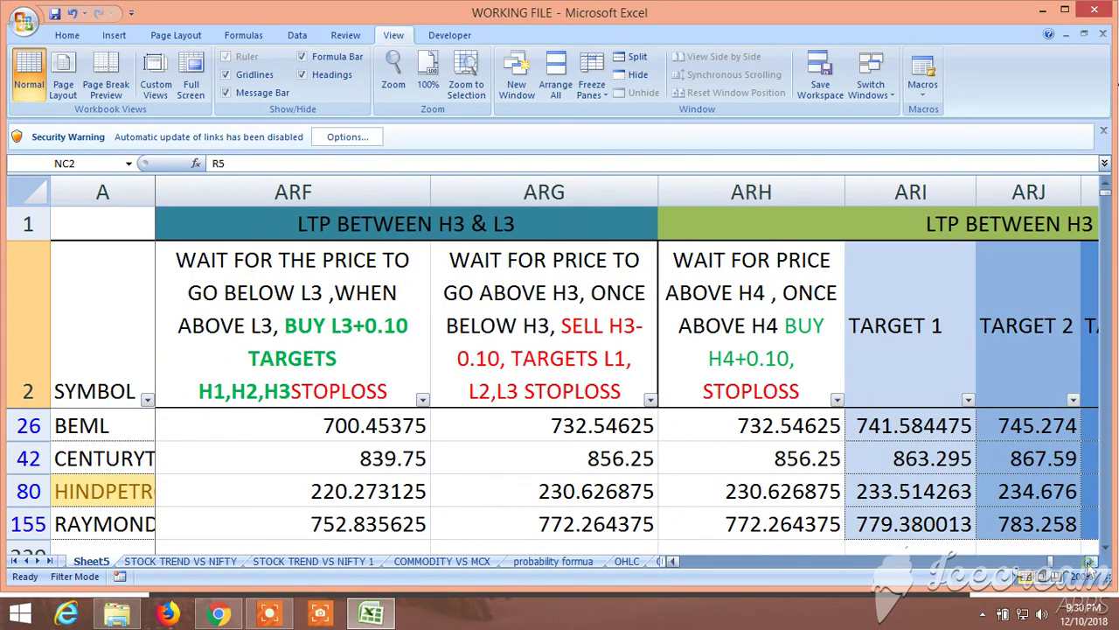
{"action": "left_click", "coordinate": [1091, 560]}
{"action": "left_click", "coordinate": [1091, 560]}
{"action": "left_click", "coordinate": [1091, 560]}
{"action": "left_click", "coordinate": [1091, 561]}
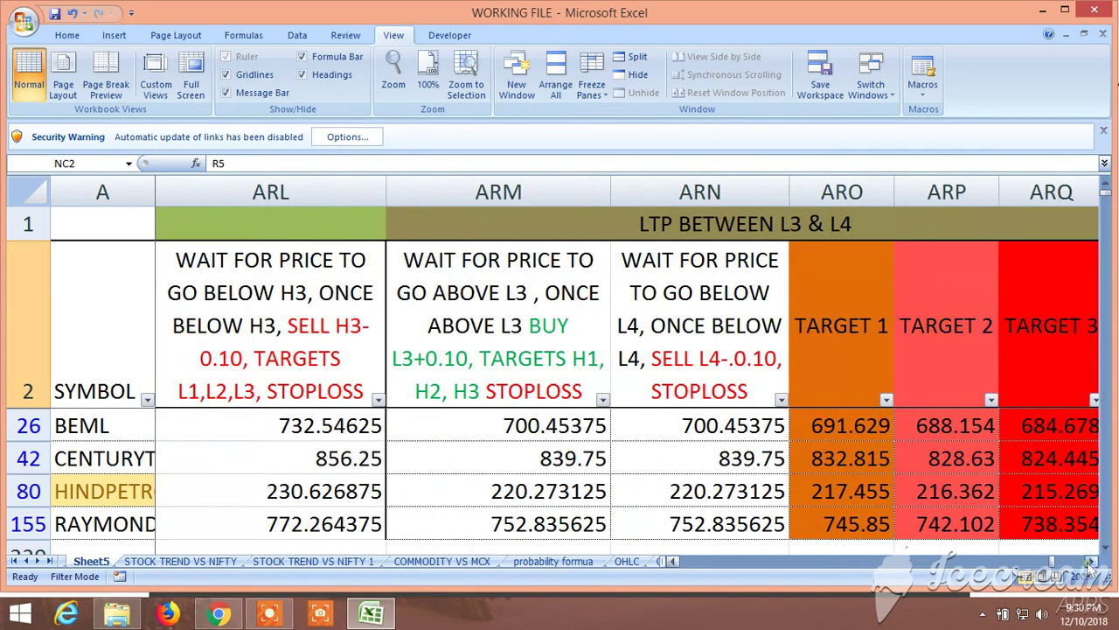
{"action": "left_click", "coordinate": [1090, 560]}
{"action": "left_click", "coordinate": [1090, 561]}
{"action": "left_click", "coordinate": [1091, 560]}
{"action": "left_click", "coordinate": [1091, 561]}
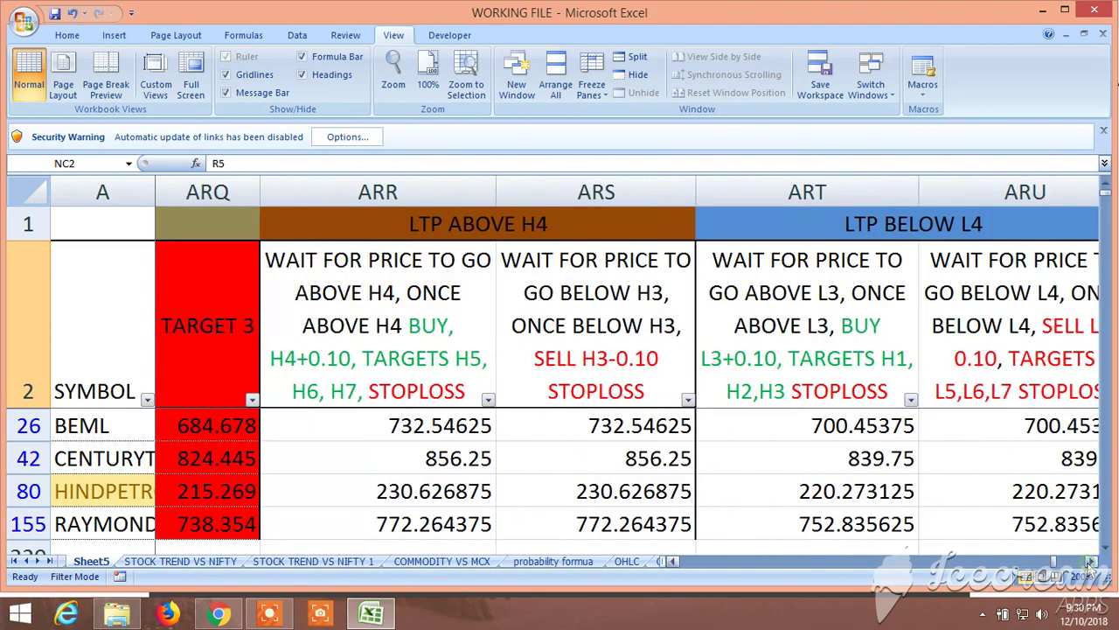
{"action": "left_click", "coordinate": [1091, 561]}
{"action": "left_click", "coordinate": [1090, 561]}
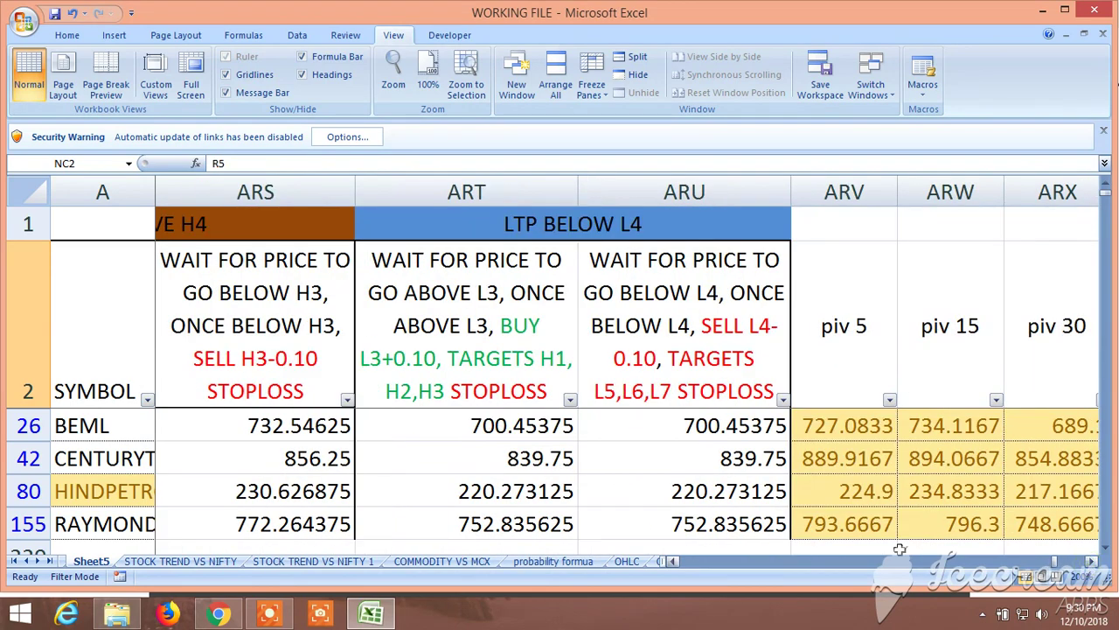
- Review the LTP condition columns in reverse, from LTP BELOW L4 back to LTP BETWEEN H3 & L3
{"action": "left_click", "coordinate": [674, 562]}
{"action": "left_click", "coordinate": [673, 561]}
{"action": "left_click", "coordinate": [673, 562]}
{"action": "left_click", "coordinate": [673, 561]}
{"action": "left_click", "coordinate": [673, 561]}
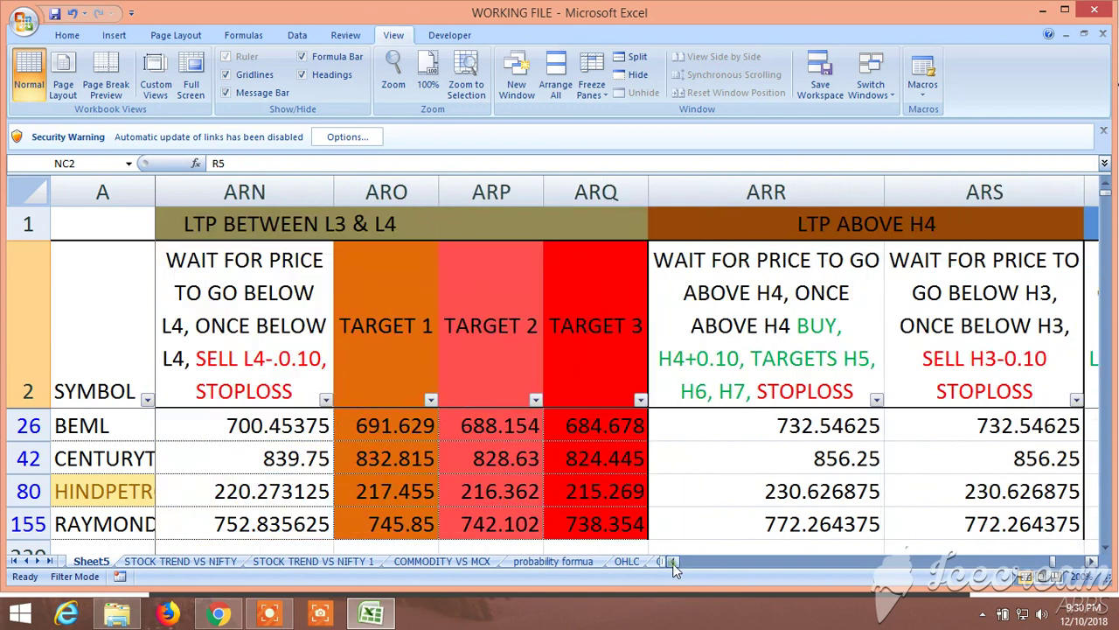
{"action": "left_click", "coordinate": [674, 561]}
{"action": "left_click", "coordinate": [674, 561]}
{"action": "left_click", "coordinate": [674, 561]}
{"action": "left_click", "coordinate": [674, 562]}
{"action": "left_click", "coordinate": [673, 561]}
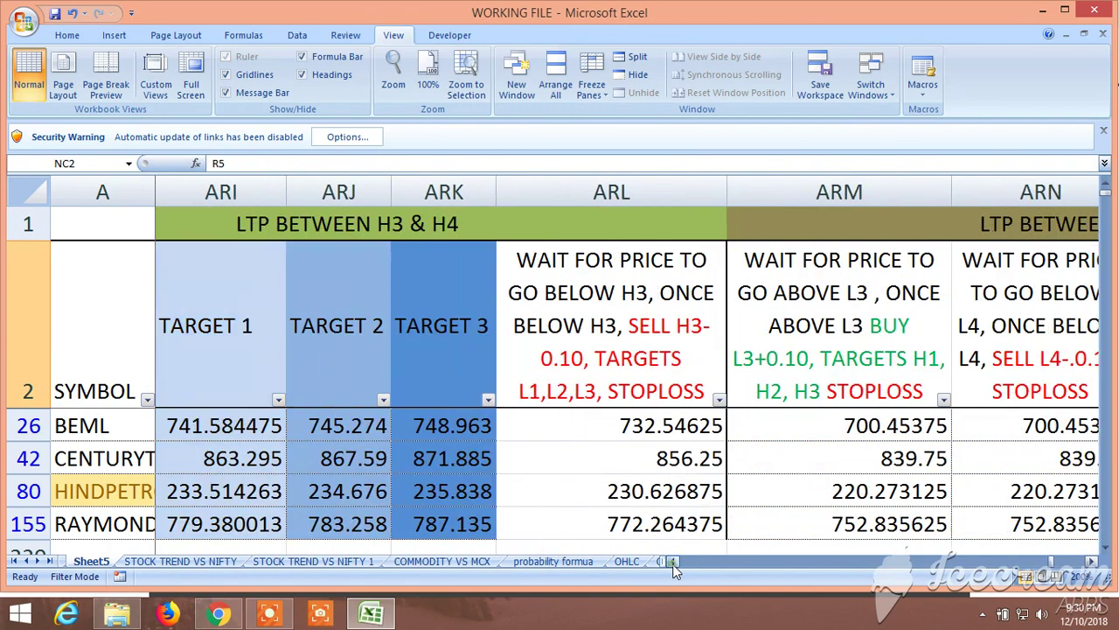
{"action": "left_click", "coordinate": [673, 561]}
{"action": "left_click", "coordinate": [674, 562]}
{"action": "left_click", "coordinate": [673, 561]}
{"action": "left_click", "coordinate": [673, 562]}
{"action": "left_click", "coordinate": [673, 561]}
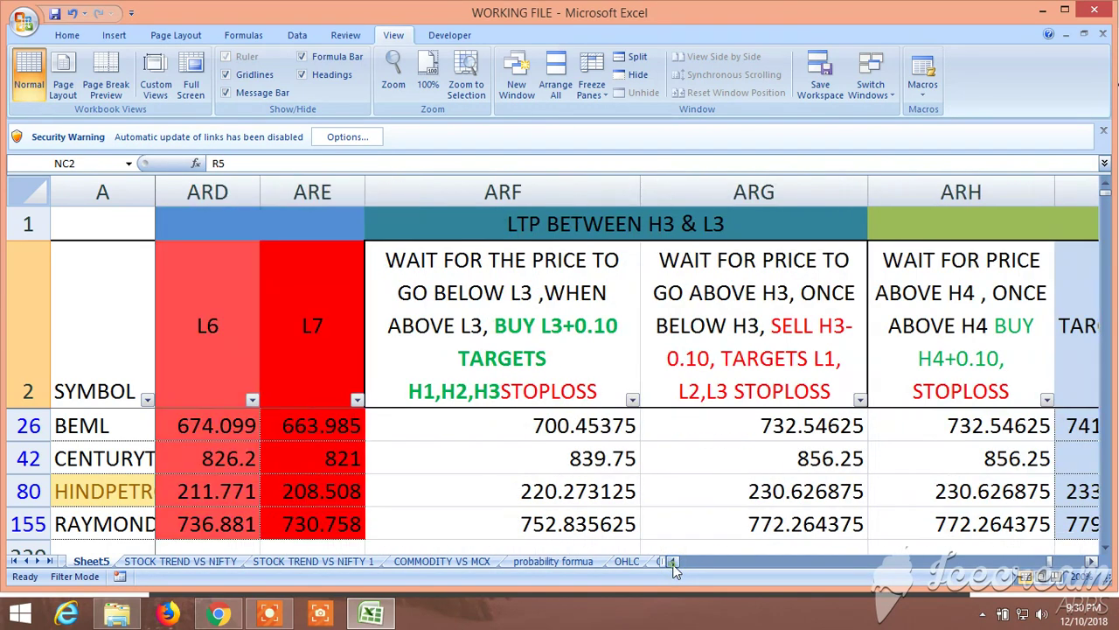
- Review the NEW BUY SELL LEVEL 2 columns in reverse, from L7 back to H1
{"action": "left_click", "coordinate": [673, 561]}
{"action": "left_click", "coordinate": [673, 561]}
{"action": "left_click", "coordinate": [674, 561]}
{"action": "left_click", "coordinate": [674, 561]}
{"action": "left_click", "coordinate": [674, 561]}
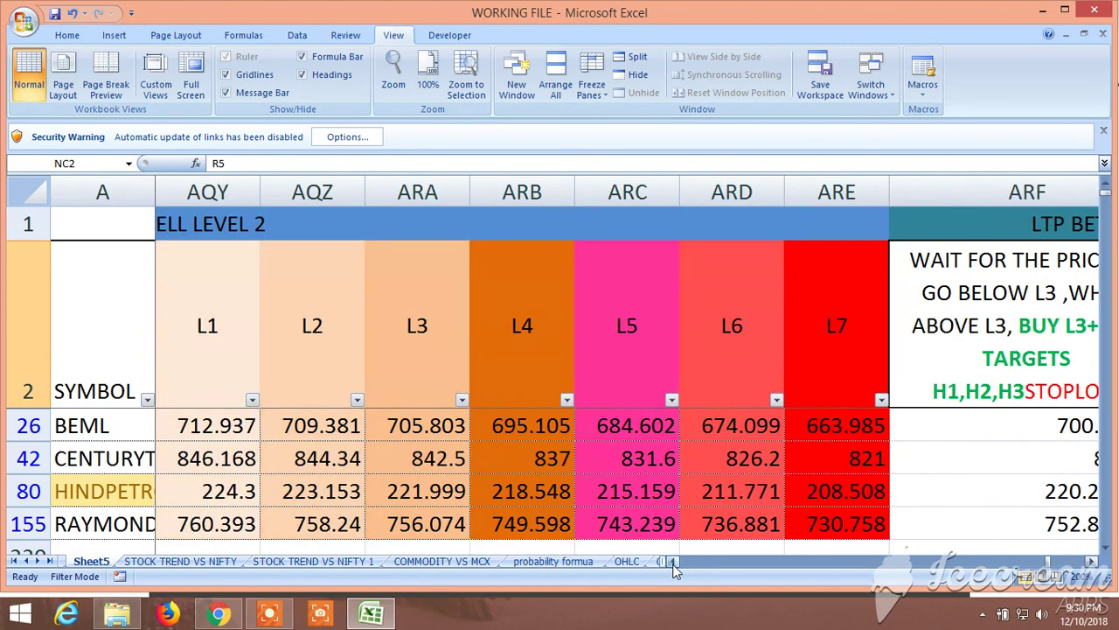
{"action": "left_click", "coordinate": [673, 561]}
{"action": "left_click", "coordinate": [674, 562]}
{"action": "left_click", "coordinate": [673, 561]}
{"action": "left_click", "coordinate": [673, 561]}
{"action": "left_click", "coordinate": [673, 561]}
{"action": "left_click", "coordinate": [673, 562]}
{"action": "left_click", "coordinate": [673, 562]}
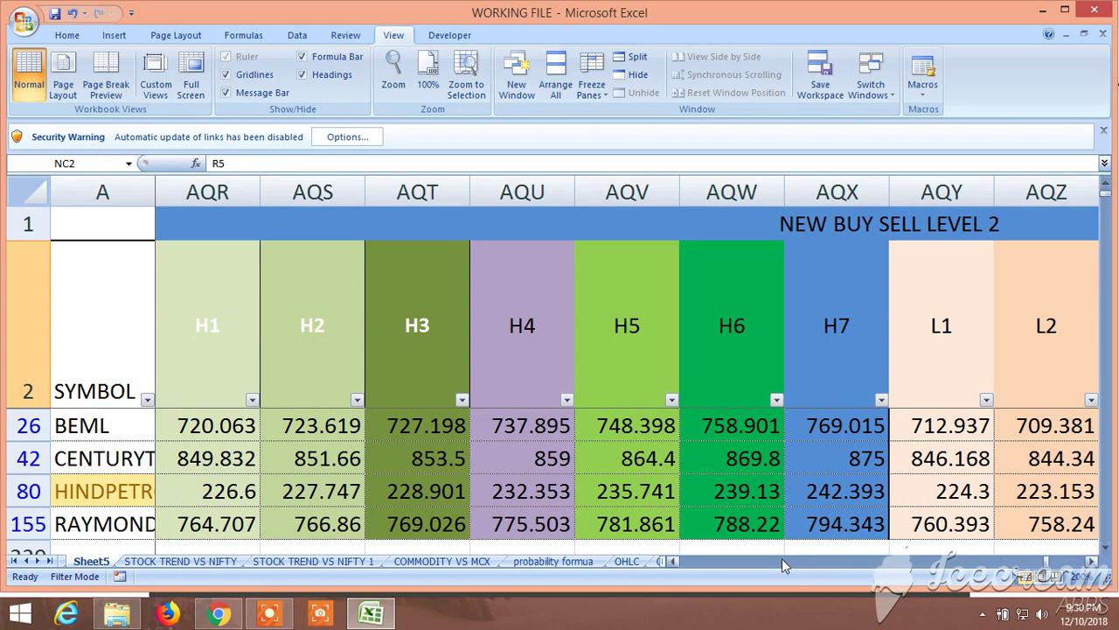
- Review the Support and Resistance columns, returning to the Buy at/above column of NEW BUY SELL LEVEL 1
{"action": "left_click", "coordinate": [675, 561]}
{"action": "left_click", "coordinate": [674, 561]}
{"action": "left_click", "coordinate": [674, 561]}
{"action": "left_click", "coordinate": [675, 561]}
{"action": "left_click", "coordinate": [674, 561]}
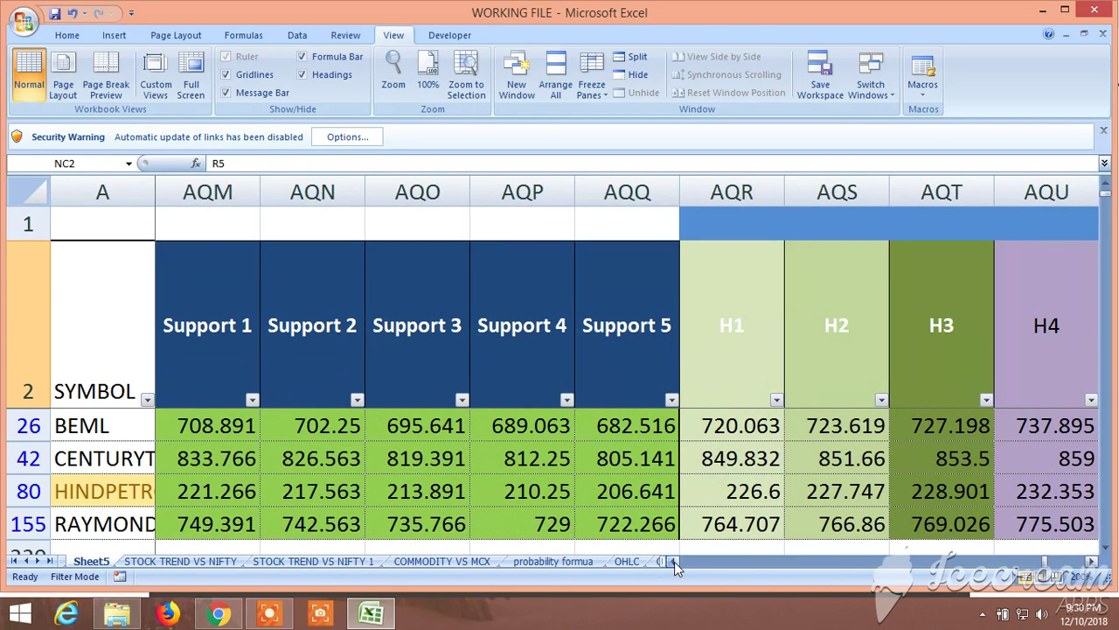
{"action": "left_click", "coordinate": [674, 561]}
{"action": "left_click", "coordinate": [674, 562]}
{"action": "left_click", "coordinate": [674, 562]}
{"action": "left_click", "coordinate": [675, 561]}
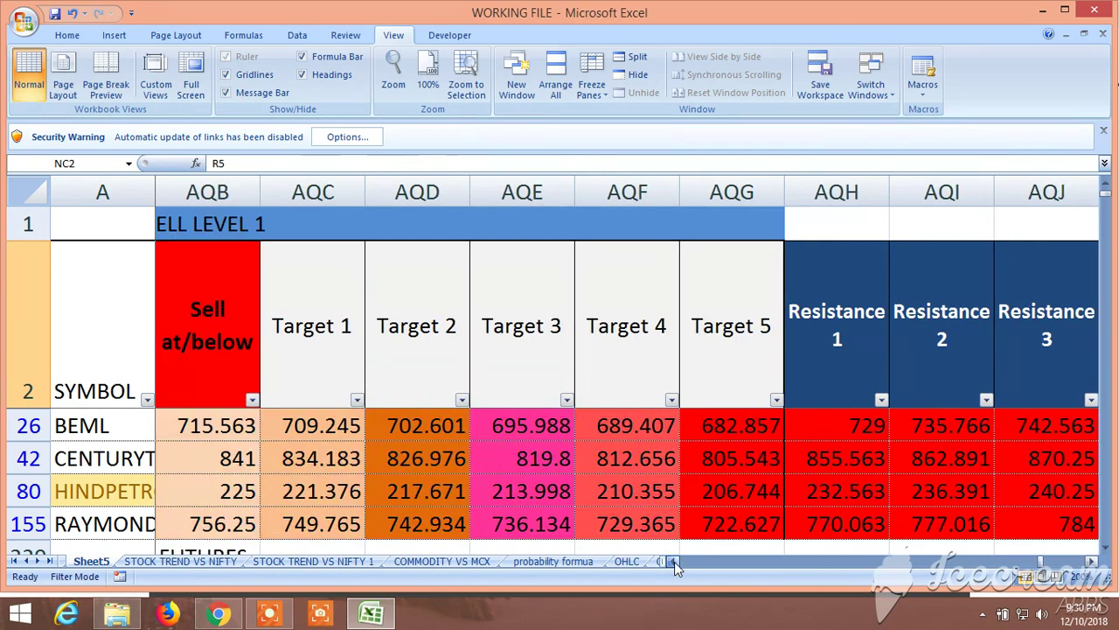
{"action": "left_click", "coordinate": [675, 562]}
{"action": "left_click", "coordinate": [675, 561]}
{"action": "left_click", "coordinate": [675, 562]}
{"action": "left_click", "coordinate": [674, 561]}
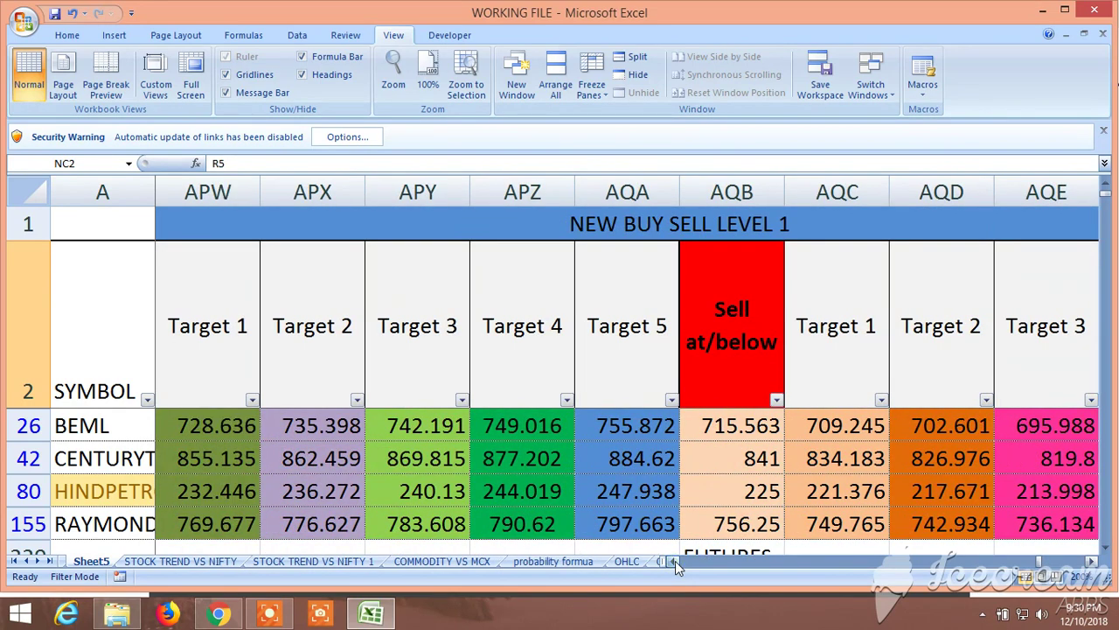
{"action": "left_click", "coordinate": [674, 561]}
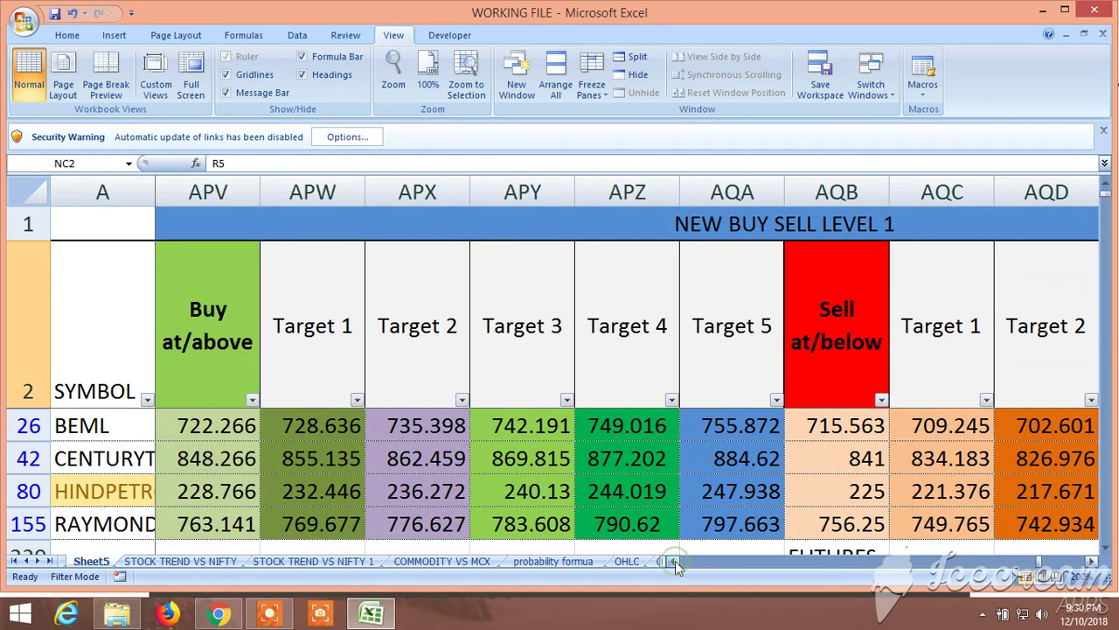
- Review the NEW BUY SELL LEVEL 1 values of the FUTURES rows, from Buy at/above through the sell-side Target 5
{"action": "left_click", "coordinate": [1105, 549]}
{"action": "left_click", "coordinate": [1105, 549]}
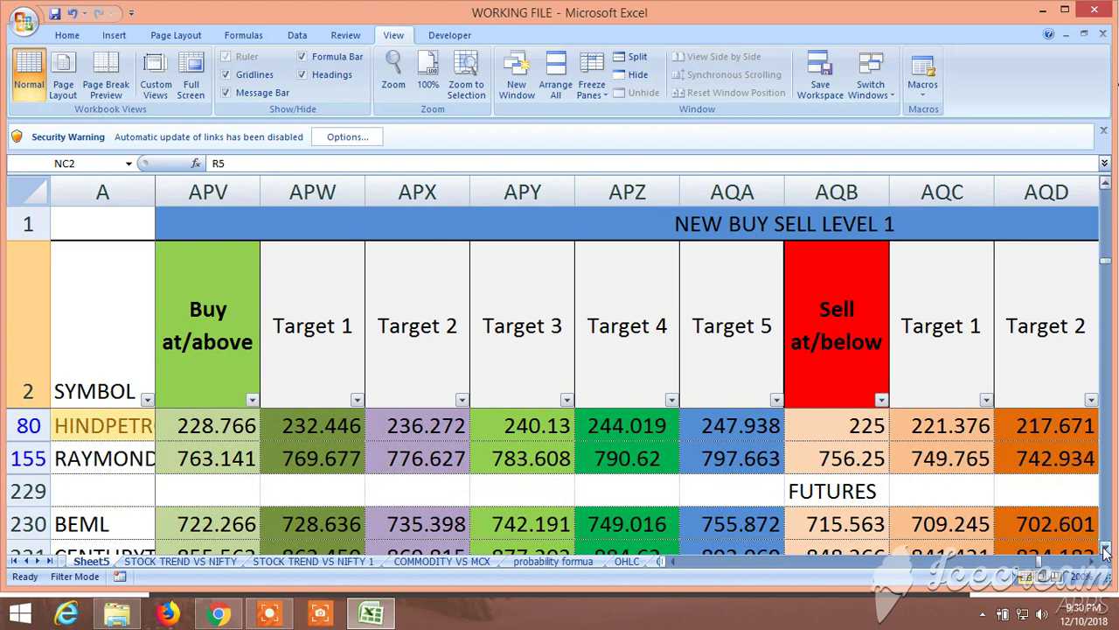
{"action": "left_click", "coordinate": [1104, 550]}
{"action": "left_click", "coordinate": [1104, 549]}
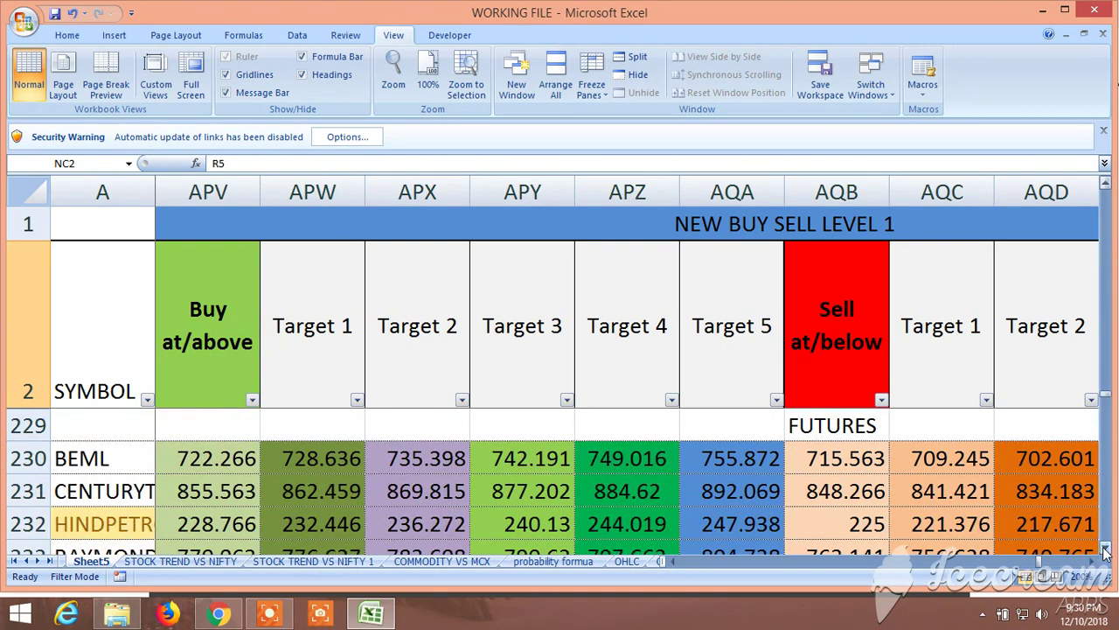
{"action": "left_click", "coordinate": [1104, 549]}
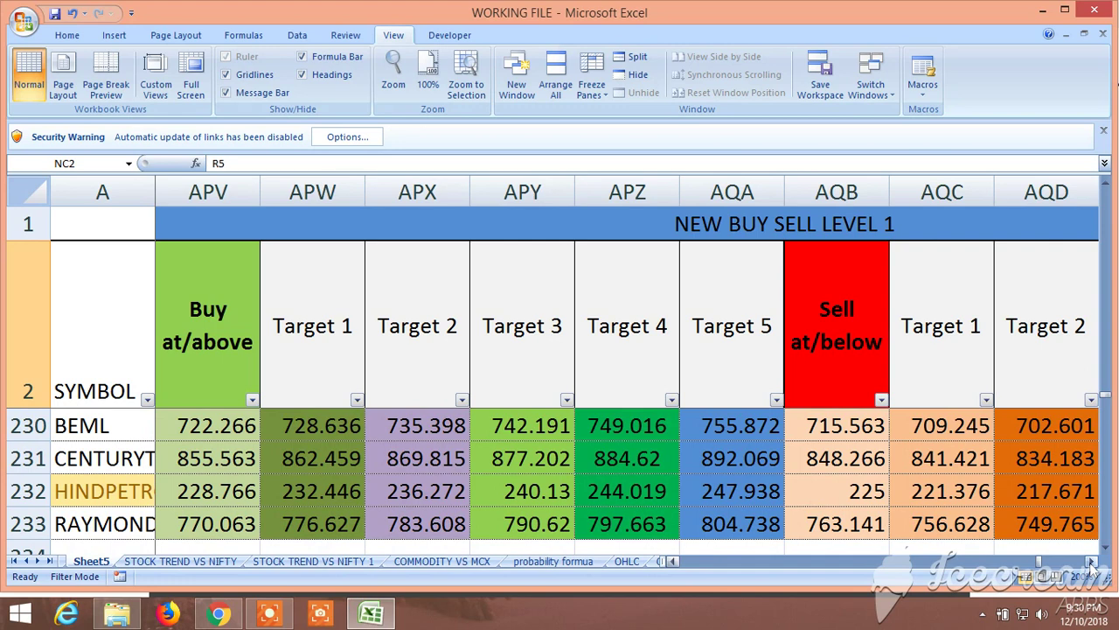
{"action": "left_click", "coordinate": [1091, 564]}
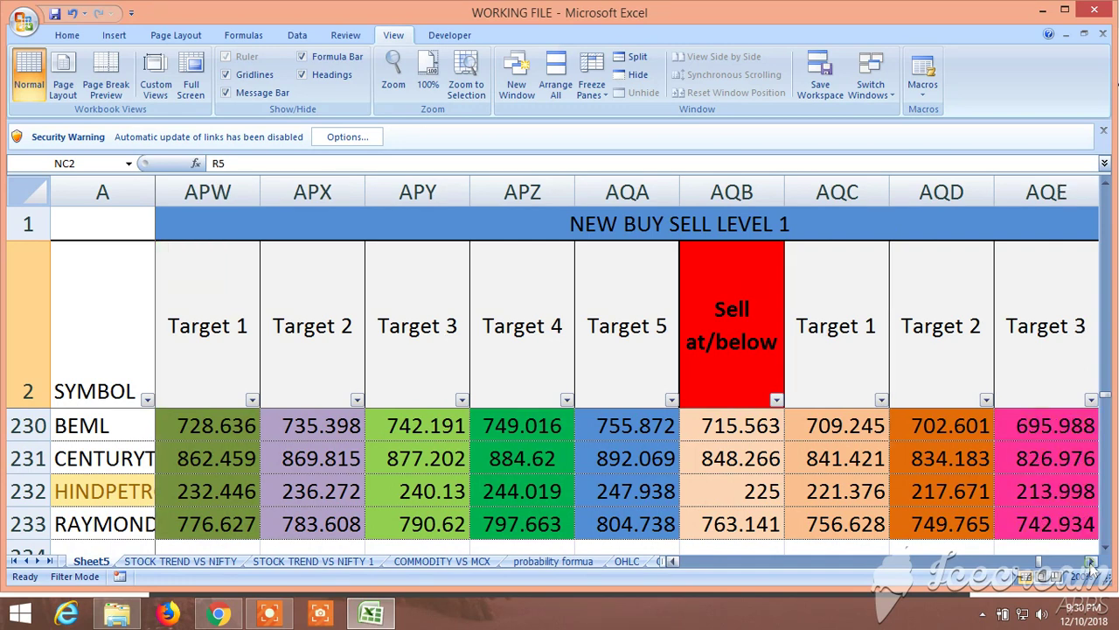
{"action": "left_click", "coordinate": [1090, 564]}
{"action": "left_click", "coordinate": [1091, 564]}
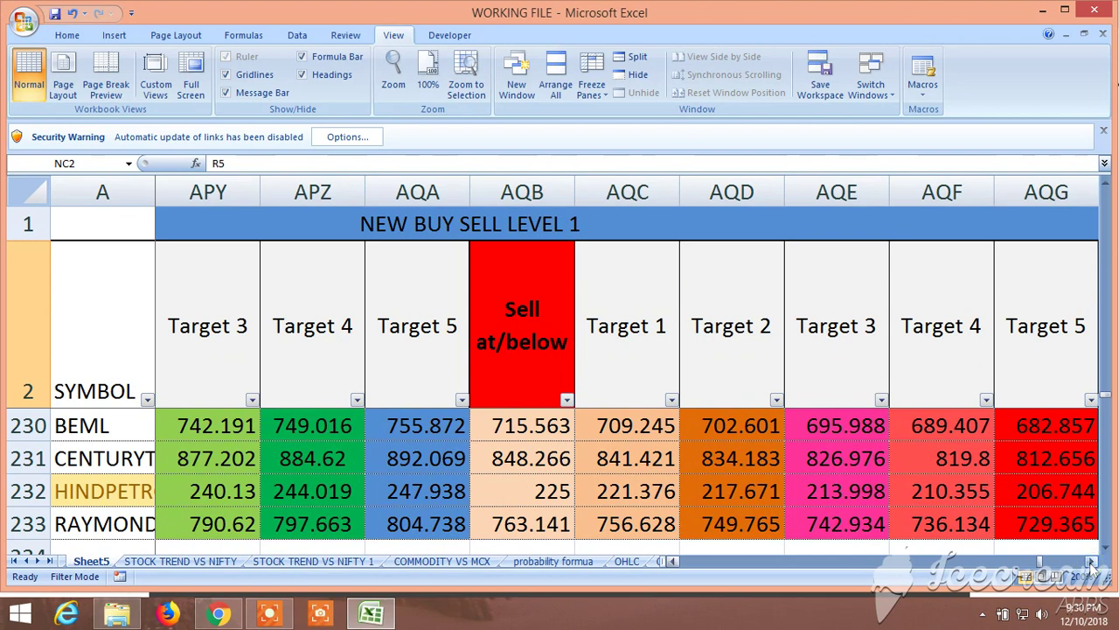
- Recheck the four futures rows from the Buy at/above column across to the last sell target
{"action": "left_click", "coordinate": [677, 562]}
{"action": "left_click", "coordinate": [677, 562]}
{"action": "left_click", "coordinate": [677, 562]}
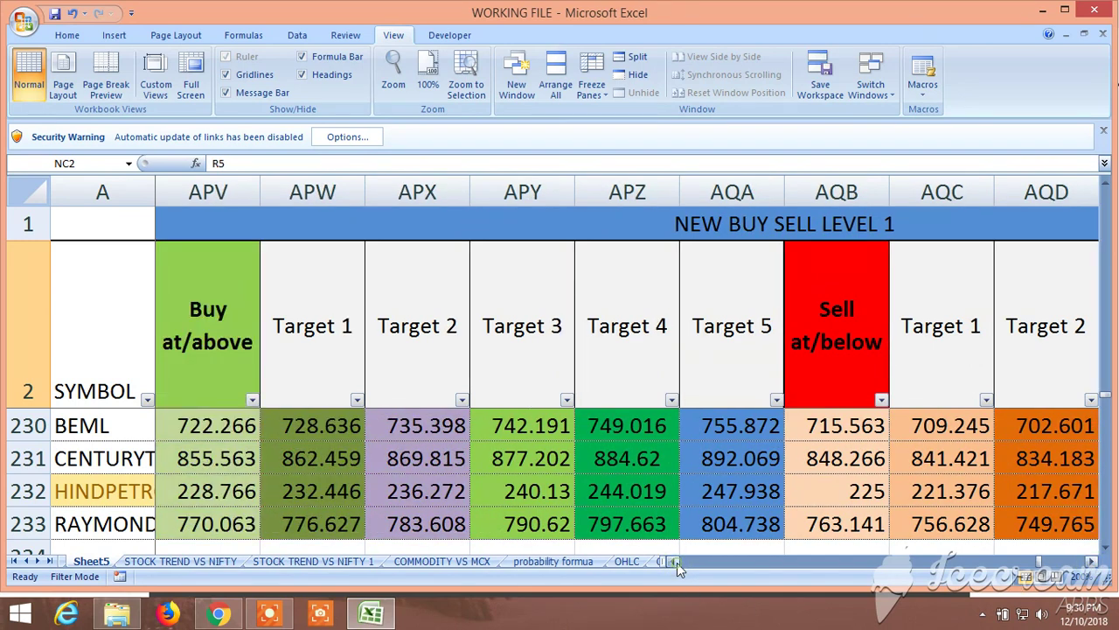
{"action": "left_click", "coordinate": [1091, 561]}
{"action": "left_click", "coordinate": [1092, 561]}
{"action": "left_click", "coordinate": [1092, 561]}
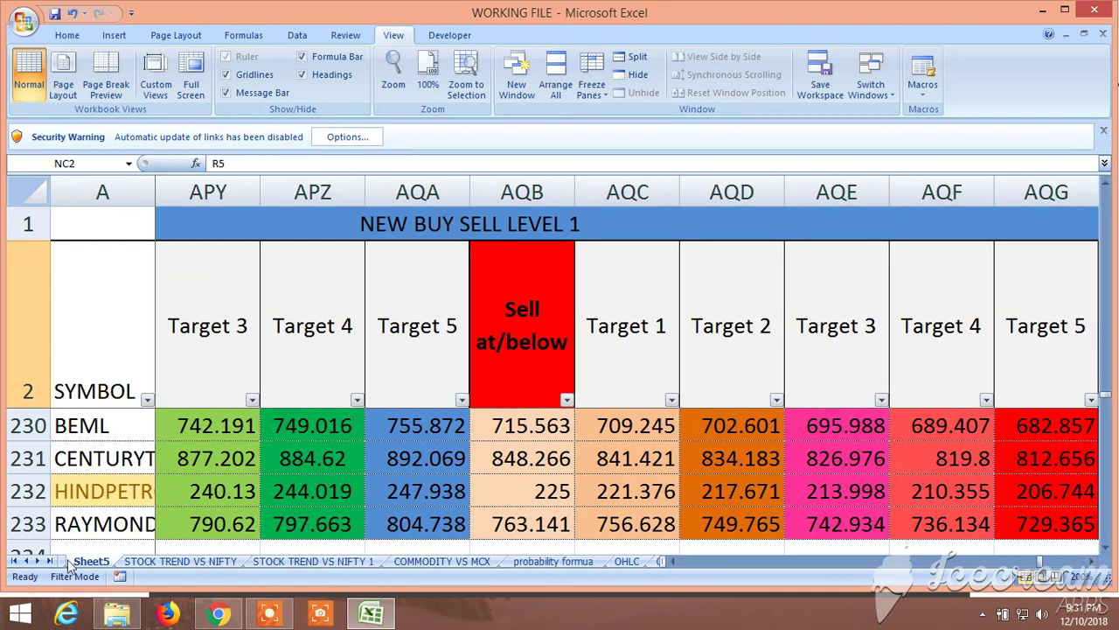
- Open the NF BNF FUT sheet and review its level columns from HF to HR
{"action": "left_click", "coordinate": [29, 562]}
{"action": "left_click", "coordinate": [29, 562]}
{"action": "left_click", "coordinate": [28, 562]}
{"action": "left_click", "coordinate": [29, 561]}
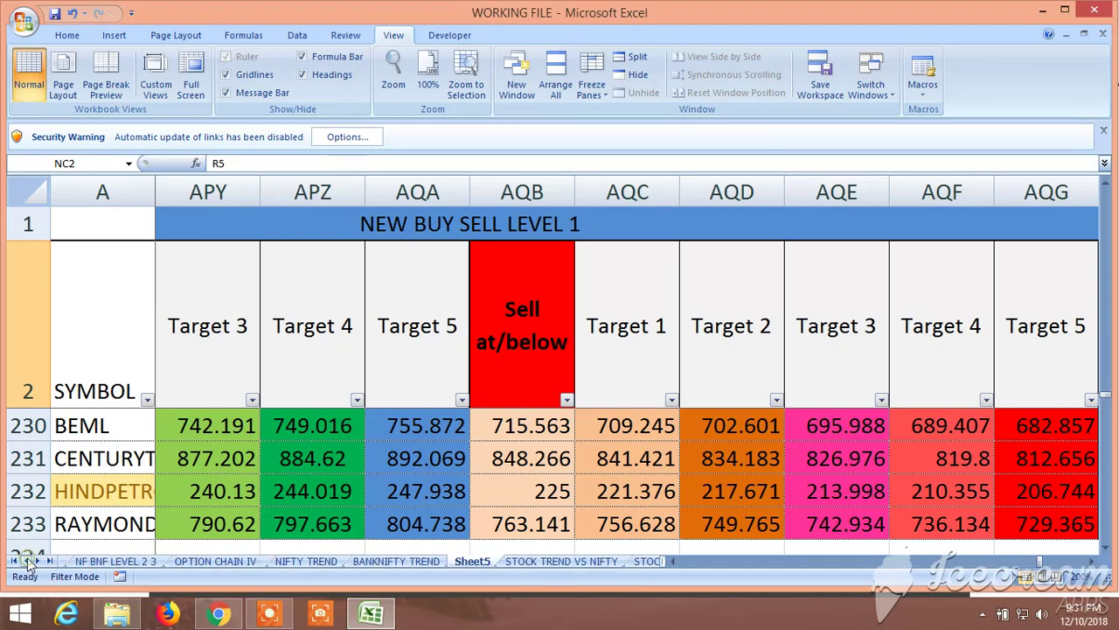
{"action": "left_click", "coordinate": [29, 562]}
{"action": "left_click", "coordinate": [29, 561]}
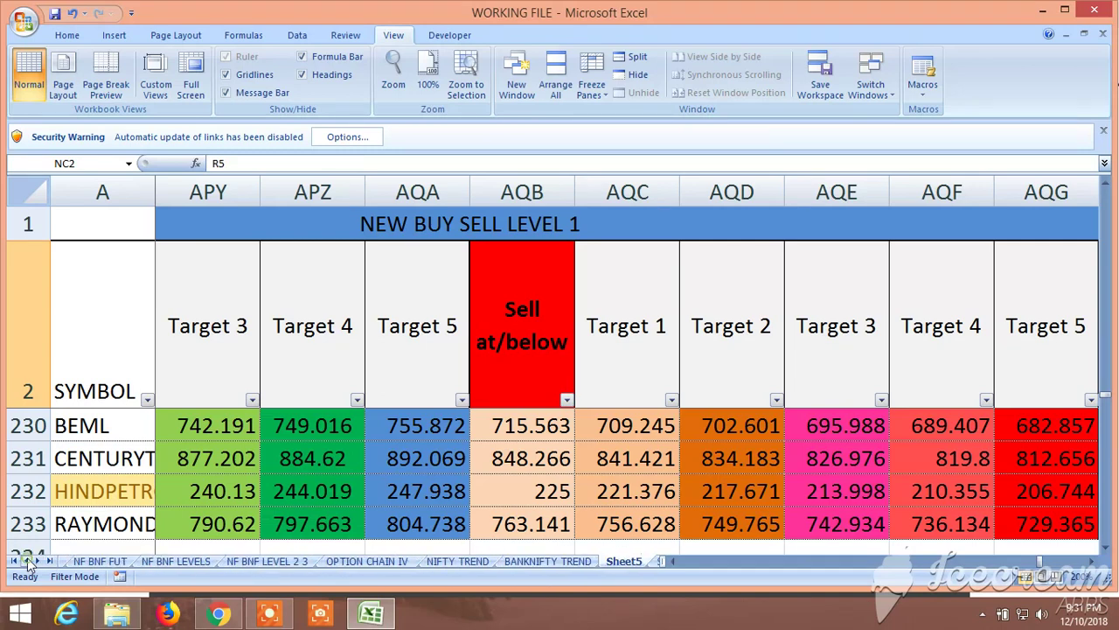
{"action": "left_click", "coordinate": [107, 562]}
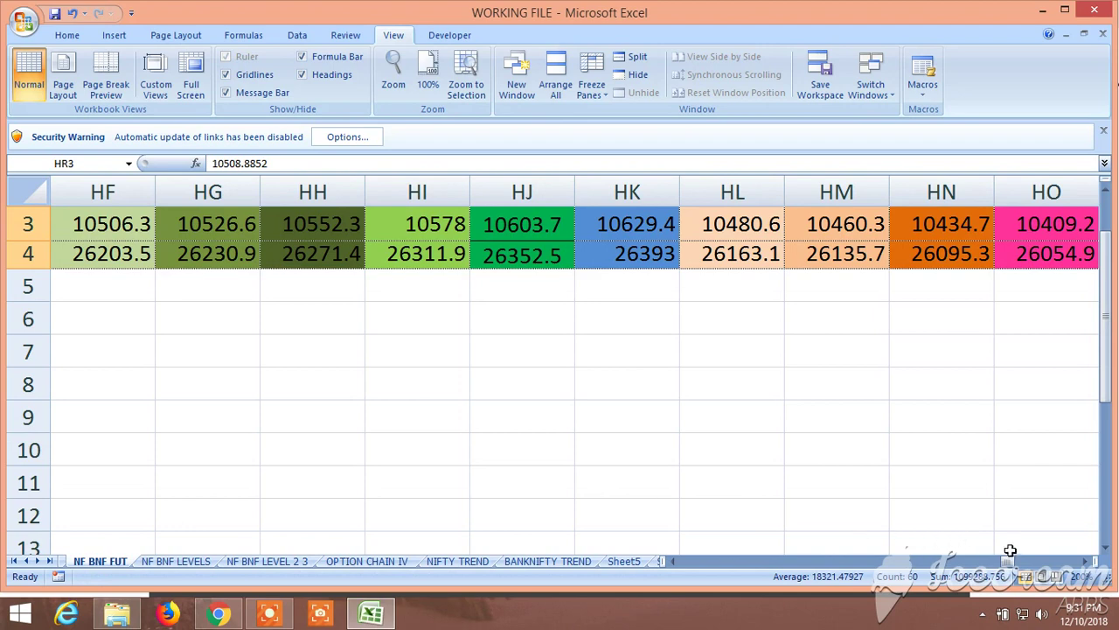
{"action": "left_click", "coordinate": [1090, 562]}
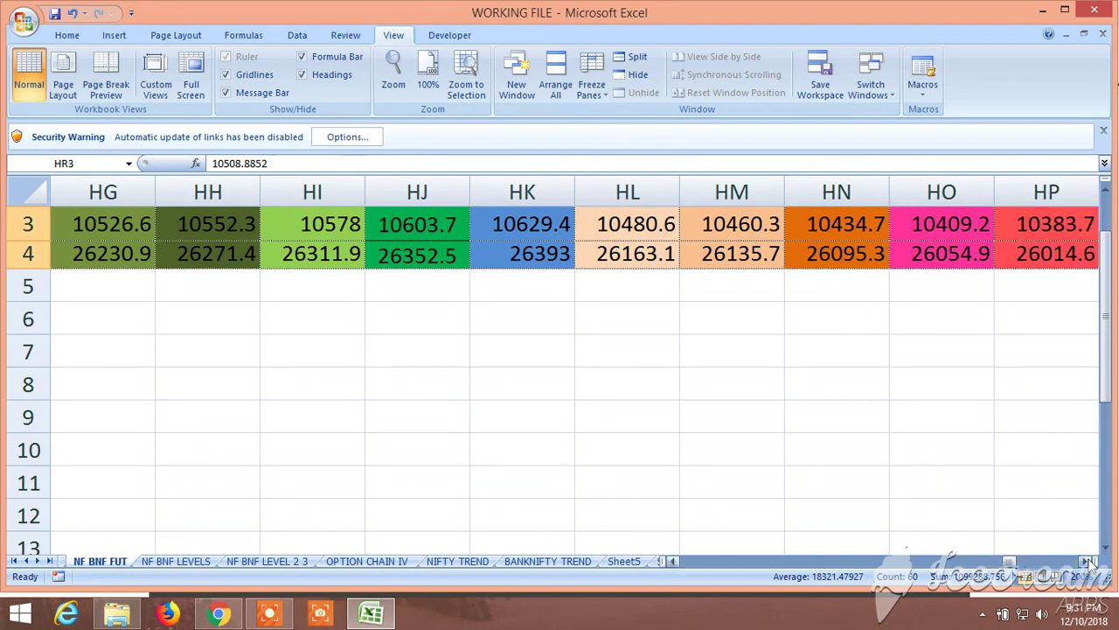
{"action": "left_click", "coordinate": [1089, 562]}
{"action": "left_click", "coordinate": [1090, 563]}
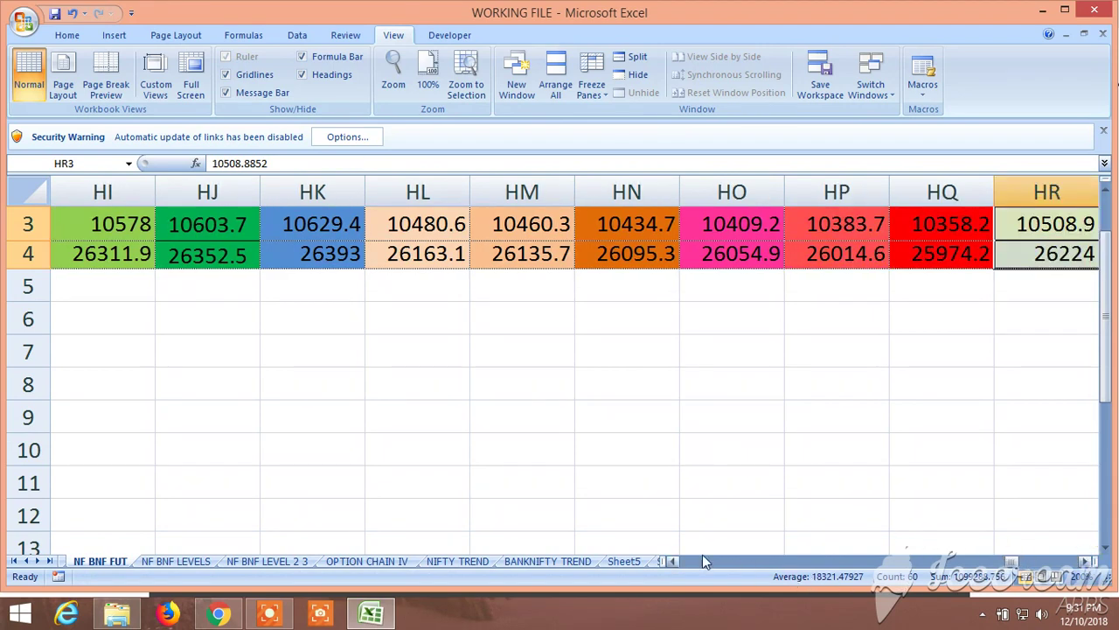
- Go back over the NF BNF FUT levels to column HE, ending at column HR again
{"action": "left_click", "coordinate": [673, 562]}
{"action": "left_click", "coordinate": [673, 561]}
{"action": "left_click", "coordinate": [674, 561]}
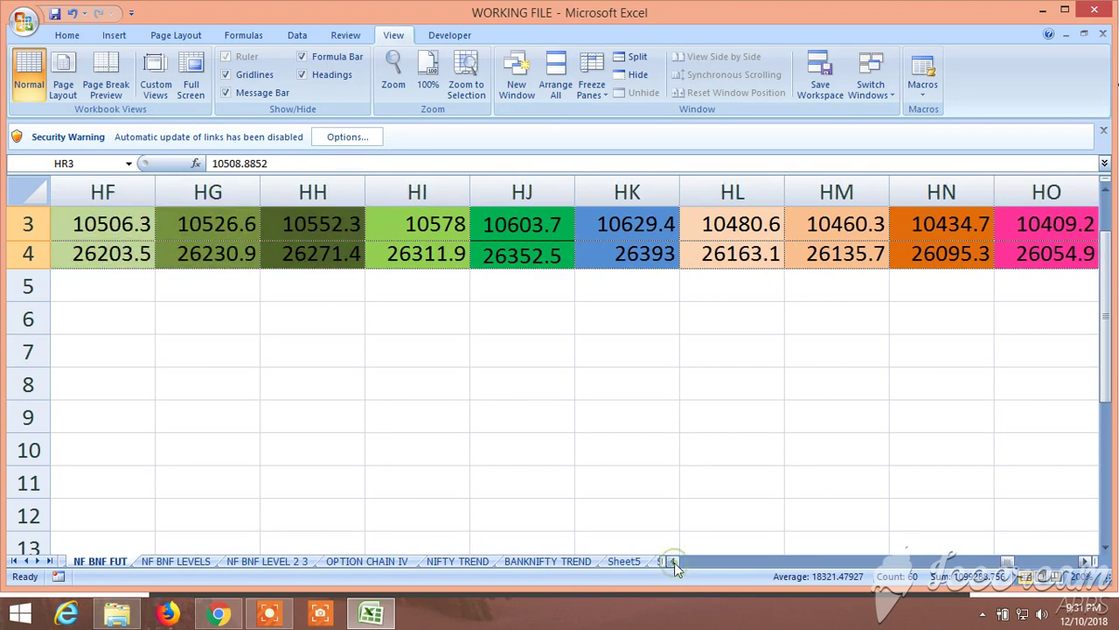
{"action": "left_click", "coordinate": [673, 561]}
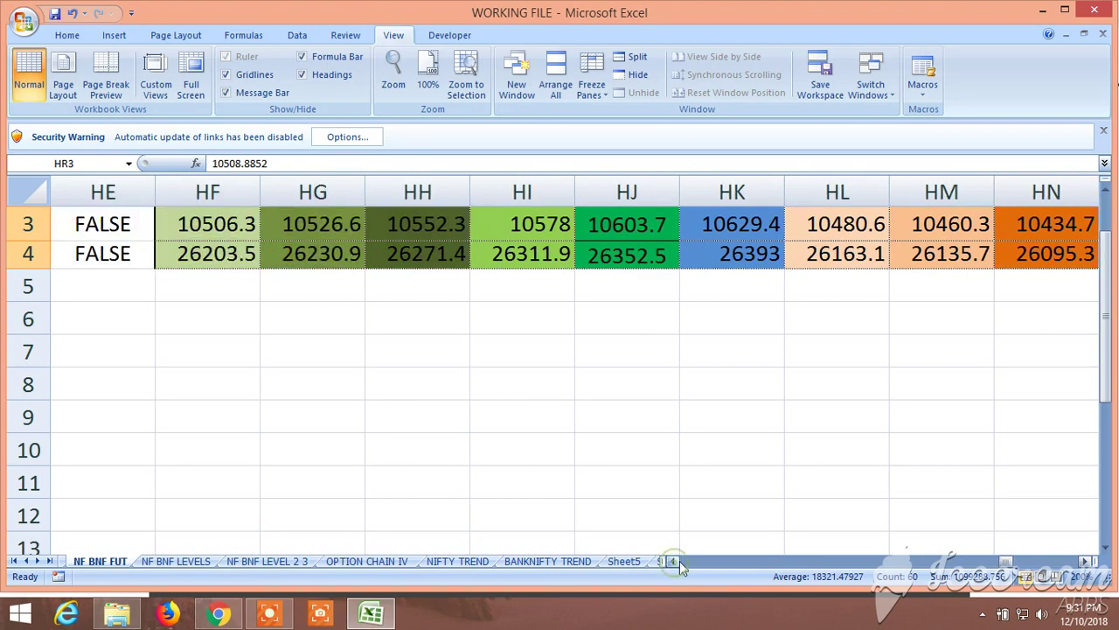
{"action": "left_click", "coordinate": [1085, 561]}
{"action": "left_click", "coordinate": [1085, 562]}
{"action": "left_click", "coordinate": [1084, 562]}
{"action": "left_click", "coordinate": [1085, 561]}
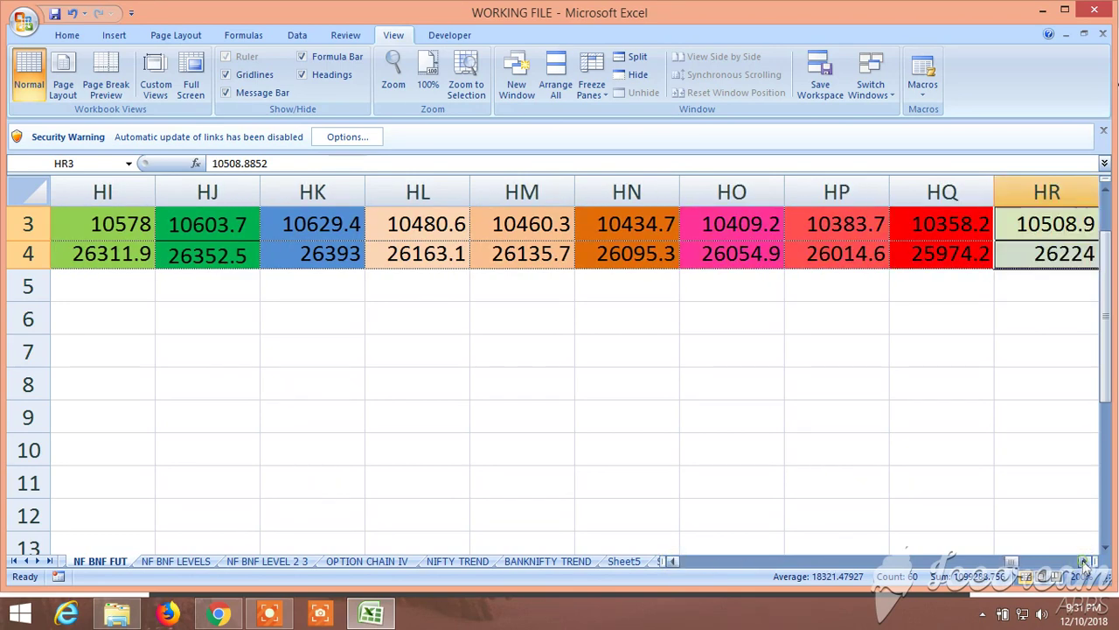
- Open the NF BNF LEVELS sheet and review the Fibonacci and conventional pivot levels for BANKNIFTY and NIFTY
{"action": "left_click", "coordinate": [188, 560]}
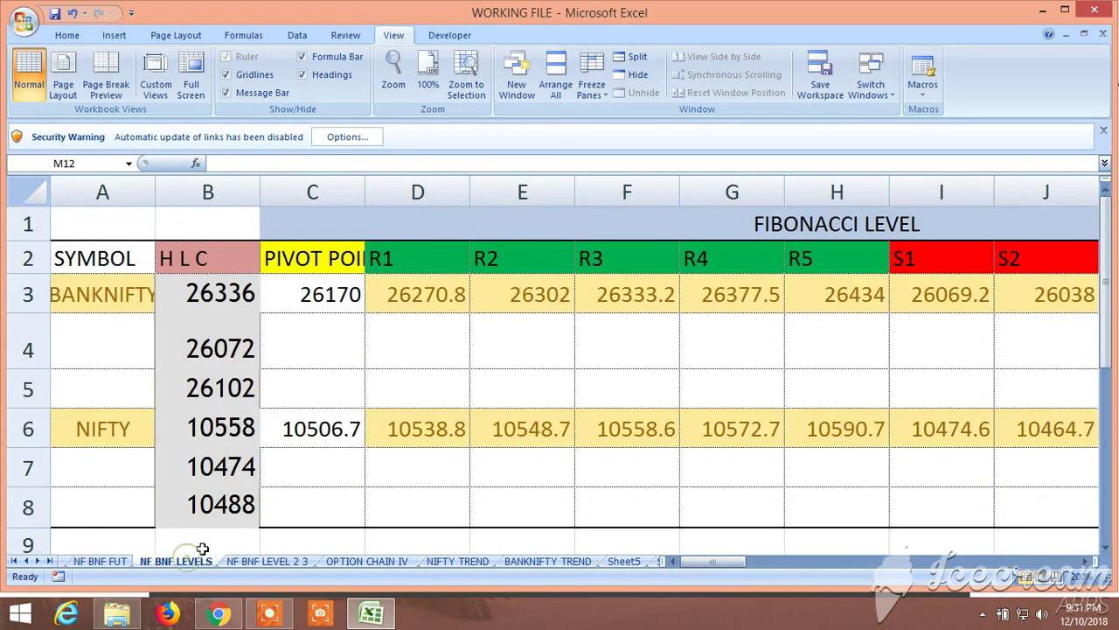
{"action": "left_click", "coordinate": [1088, 562]}
{"action": "left_click", "coordinate": [1088, 562]}
{"action": "left_click", "coordinate": [1088, 561]}
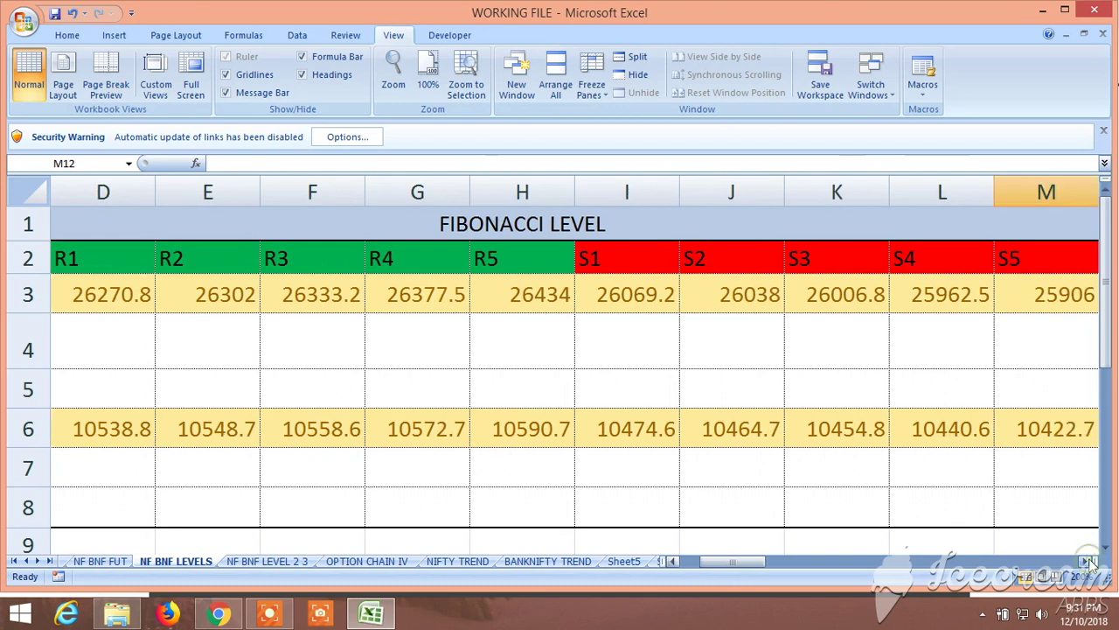
{"action": "left_click", "coordinate": [1087, 561]}
{"action": "left_click", "coordinate": [1088, 562]}
{"action": "left_click", "coordinate": [1088, 562]}
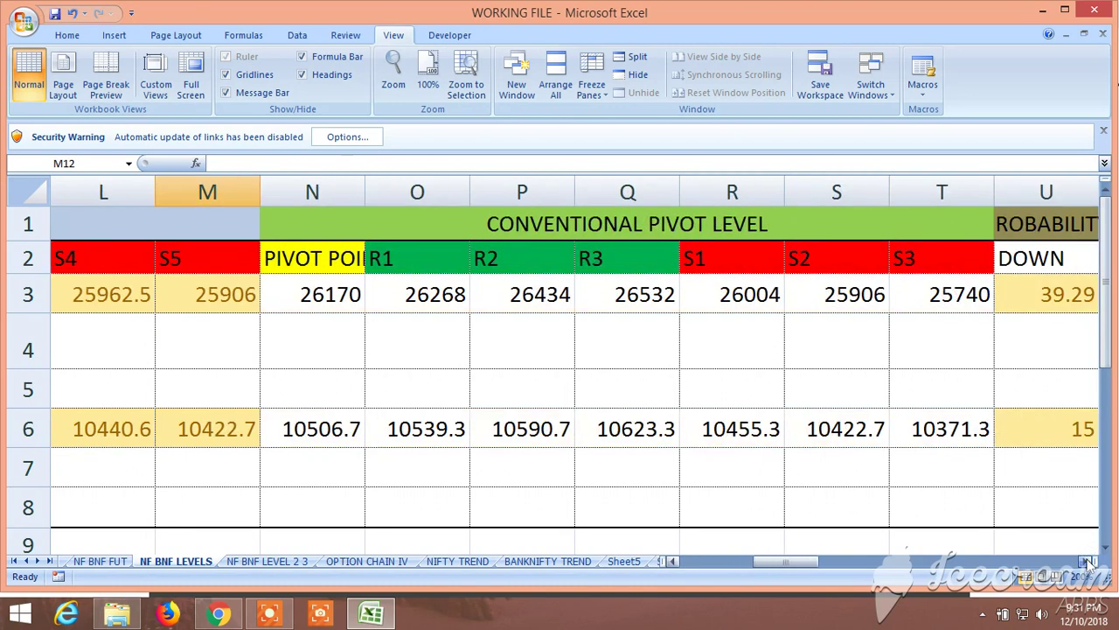
- Review the pivot and Fibonacci levels in reverse, back to the SYMBOL column
{"action": "left_click", "coordinate": [671, 562]}
{"action": "left_click", "coordinate": [672, 562]}
{"action": "left_click", "coordinate": [672, 561]}
{"action": "left_click", "coordinate": [672, 562]}
{"action": "left_click", "coordinate": [672, 562]}
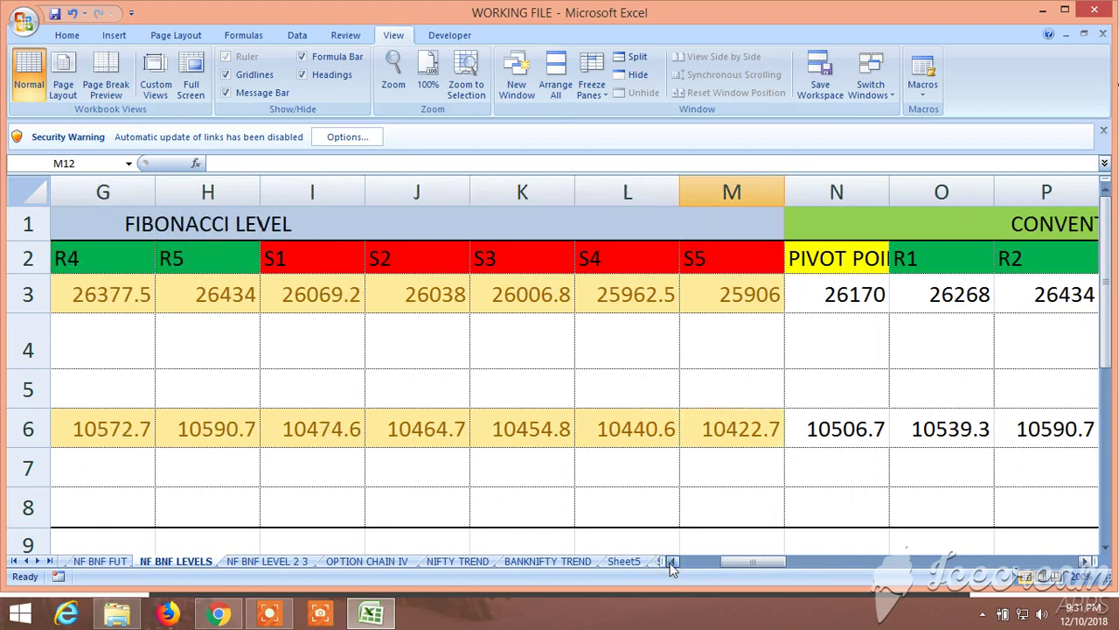
{"action": "left_click", "coordinate": [671, 562]}
{"action": "left_click", "coordinate": [671, 561]}
{"action": "left_click", "coordinate": [671, 562]}
{"action": "left_click", "coordinate": [672, 561]}
{"action": "left_click", "coordinate": [672, 561]}
{"action": "left_click", "coordinate": [671, 561]}
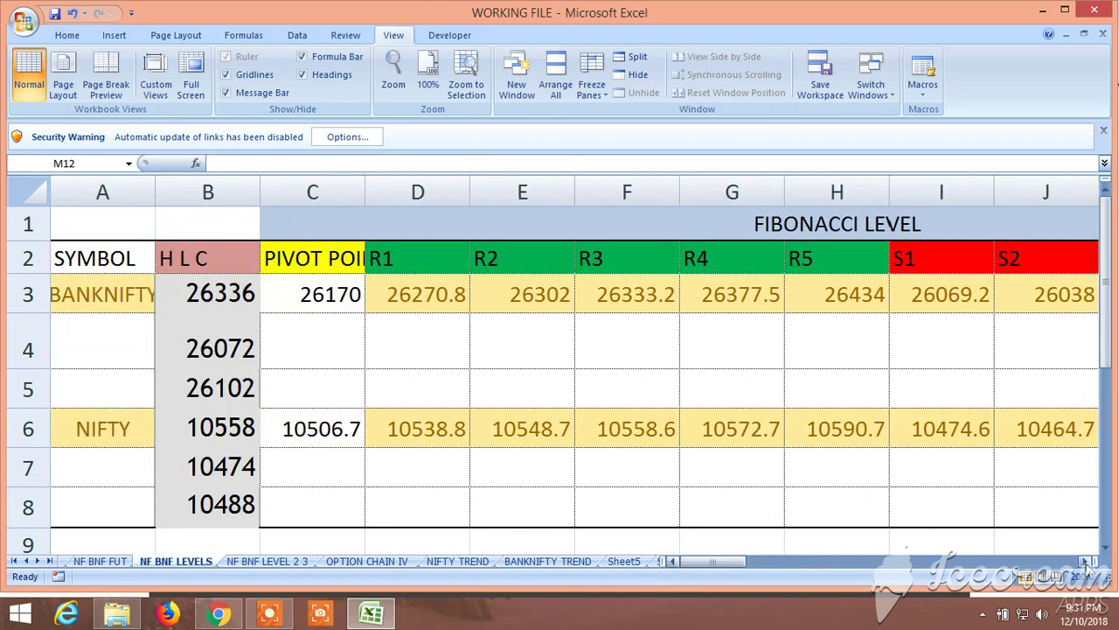
- Read across the Fibonacci R1 to S5 levels and the conventional pivot levels, up to the probability DOWN column
{"action": "left_click", "coordinate": [1085, 562]}
{"action": "left_click", "coordinate": [1085, 563]}
{"action": "left_click", "coordinate": [1086, 563]}
{"action": "left_click", "coordinate": [1085, 562]}
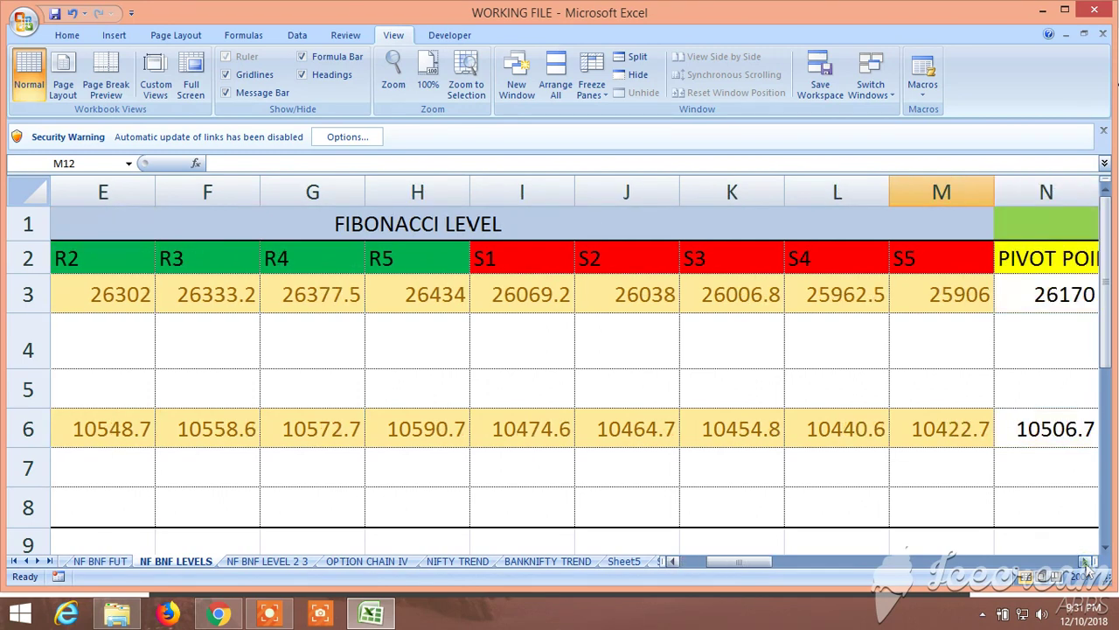
{"action": "left_click", "coordinate": [1085, 562]}
{"action": "left_click", "coordinate": [1085, 562]}
{"action": "left_click", "coordinate": [1085, 562]}
{"action": "left_click", "coordinate": [1085, 562]}
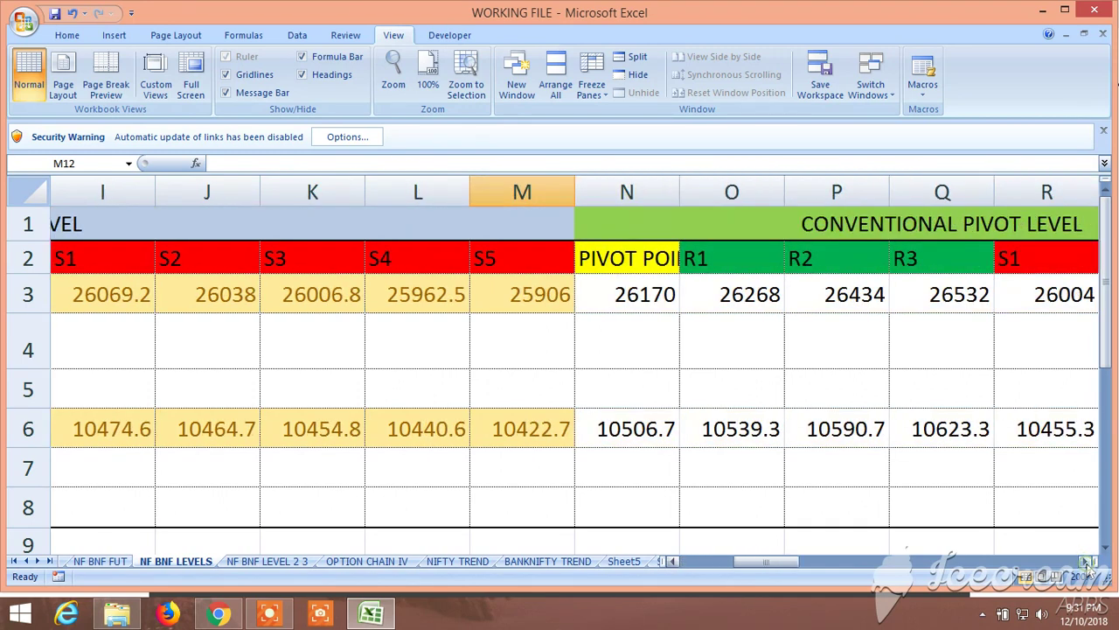
{"action": "left_click", "coordinate": [1085, 562]}
{"action": "left_click", "coordinate": [1085, 563]}
{"action": "left_click", "coordinate": [1085, 562]}
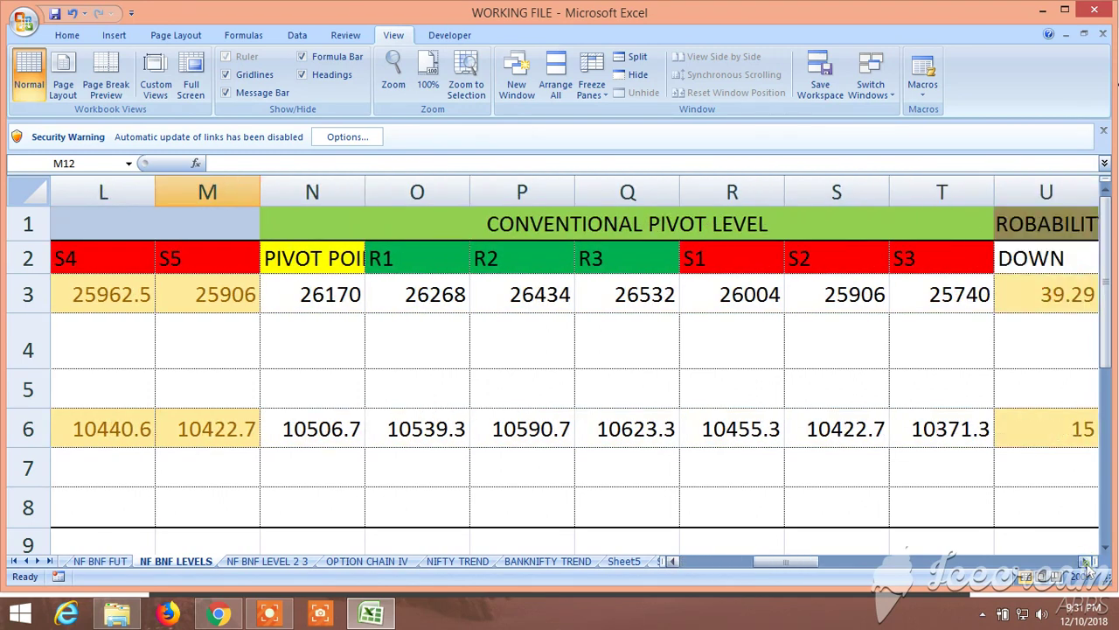
- Return through the conventional pivot and Fibonacci columns to the BANKNIFTY and NIFTY symbols and H L C values
{"action": "left_click", "coordinate": [672, 562]}
{"action": "left_click", "coordinate": [672, 562]}
{"action": "left_click", "coordinate": [672, 562]}
{"action": "left_click", "coordinate": [671, 562]}
{"action": "left_click", "coordinate": [671, 563]}
{"action": "left_click", "coordinate": [671, 562]}
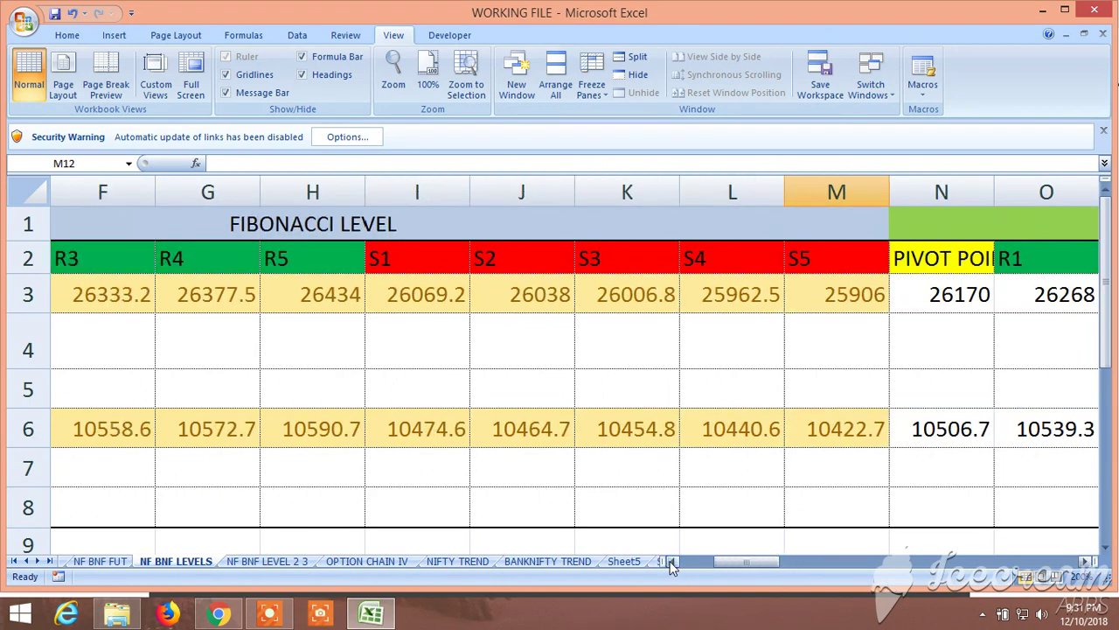
{"action": "left_click", "coordinate": [671, 562]}
{"action": "left_click", "coordinate": [671, 563]}
{"action": "left_click", "coordinate": [672, 562]}
{"action": "left_click", "coordinate": [671, 563]}
{"action": "left_click", "coordinate": [672, 562]}
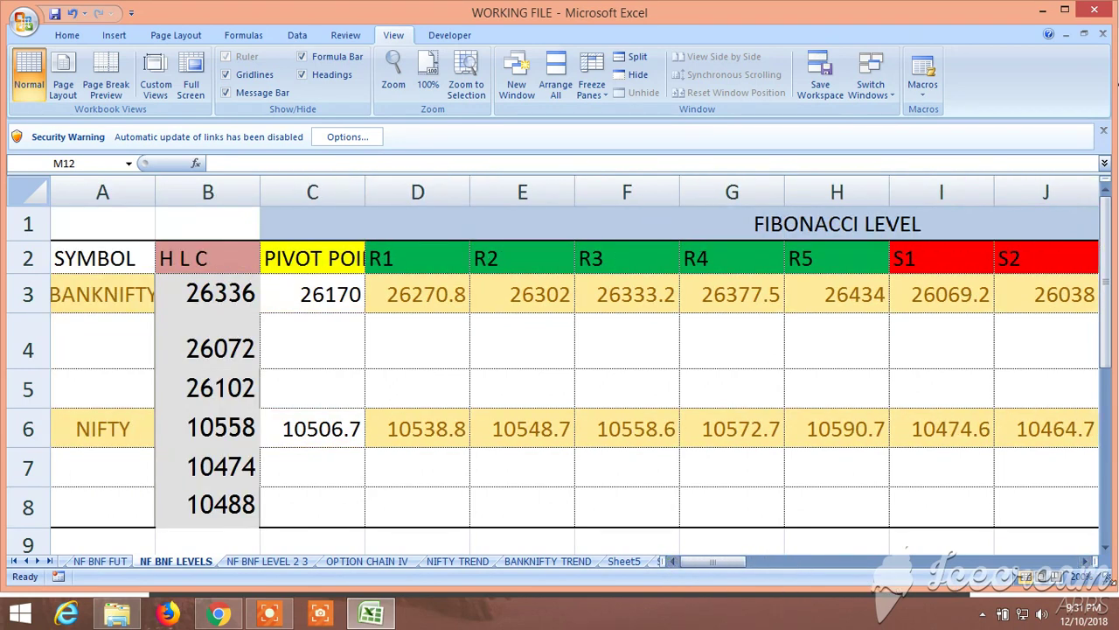
- Examine the BANKNIFTY and NIFTY levels once more, from the Fibonacci pivot point to the conventional S3 and DOWN columns
{"action": "left_click", "coordinate": [1085, 562]}
{"action": "left_click", "coordinate": [1087, 562]}
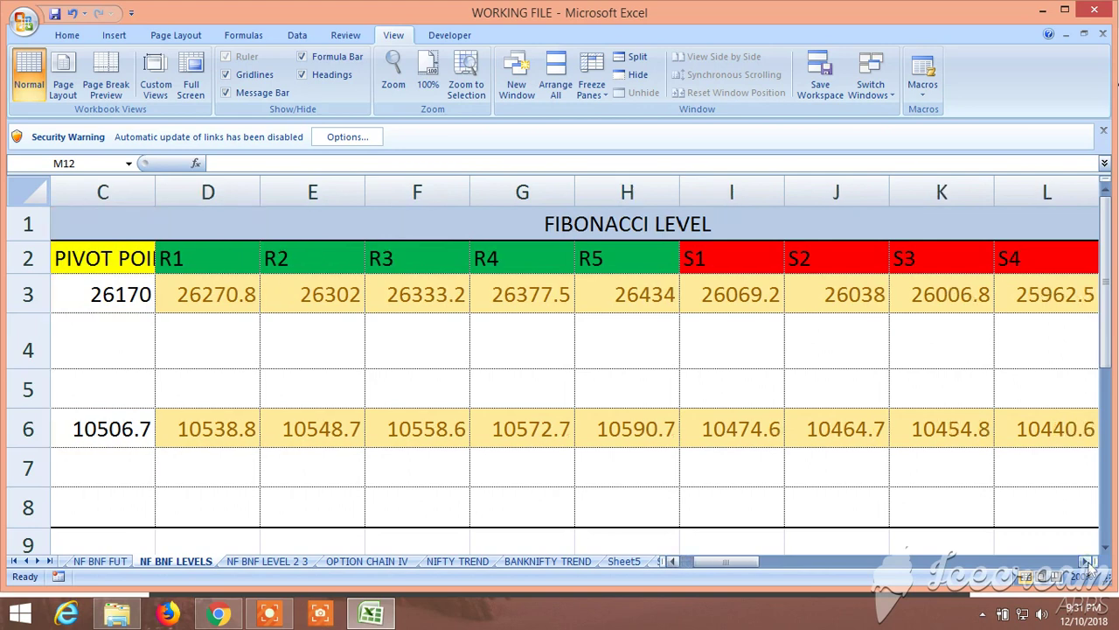
{"action": "left_click", "coordinate": [1087, 562]}
{"action": "left_click", "coordinate": [1087, 562]}
{"action": "left_click", "coordinate": [1087, 563]}
{"action": "left_click", "coordinate": [1087, 563]}
{"action": "left_click", "coordinate": [1087, 563]}
{"action": "left_click", "coordinate": [1087, 563]}
{"action": "left_click", "coordinate": [1087, 562]}
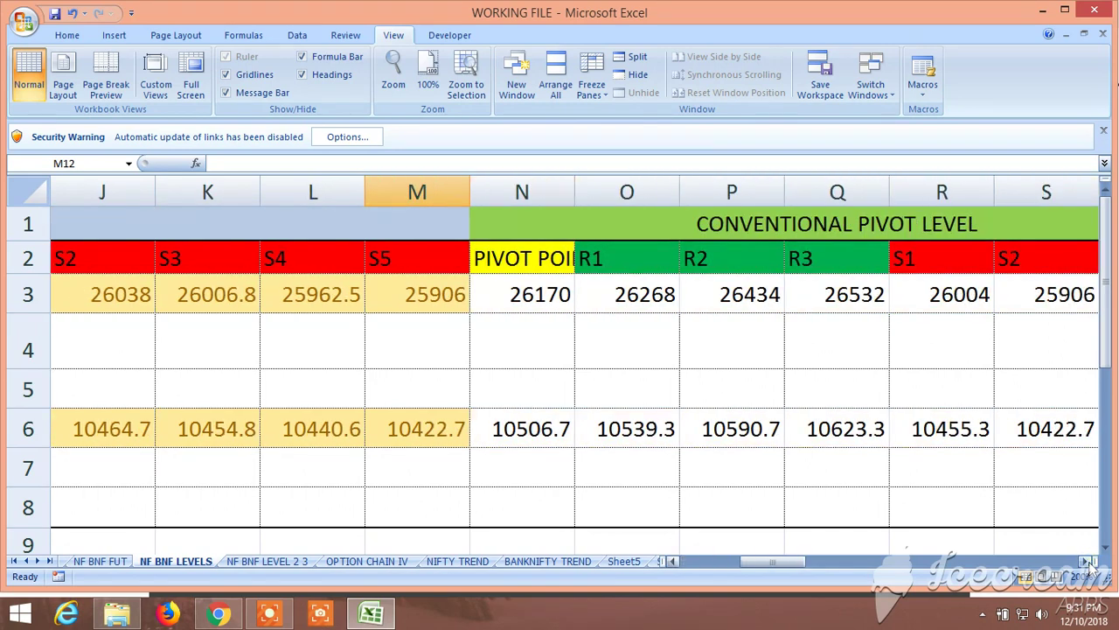
{"action": "left_click", "coordinate": [1087, 562]}
{"action": "left_click", "coordinate": [1087, 562]}
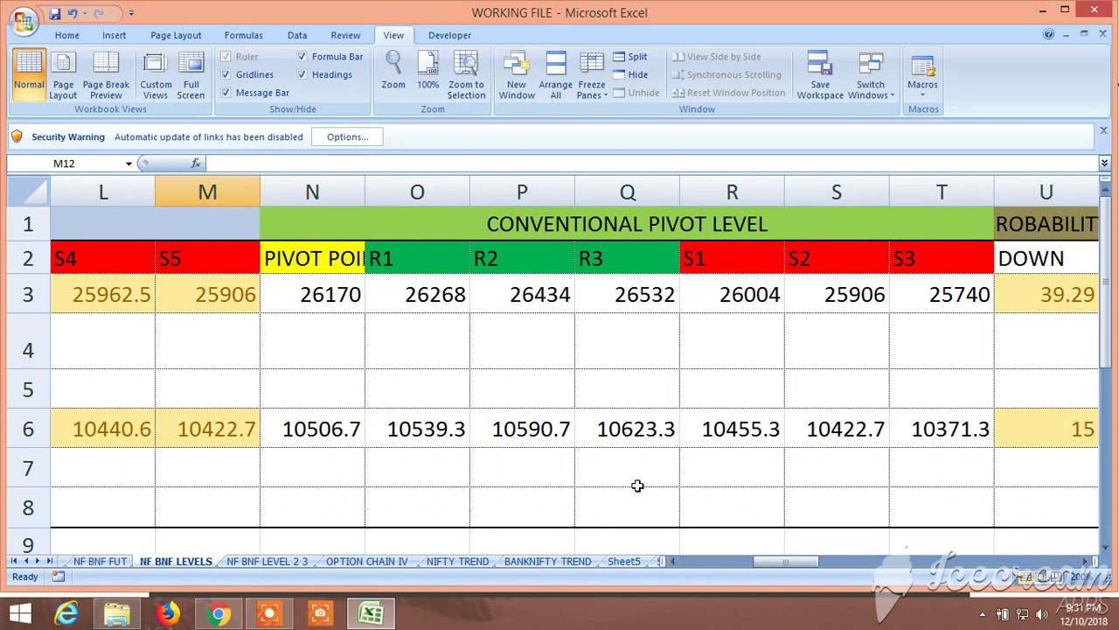
- Open the BUY SELL LEVELS text file from the Downloads folder, close the folder window and bring the Notepad note to the front
{"action": "left_click", "coordinate": [118, 614]}
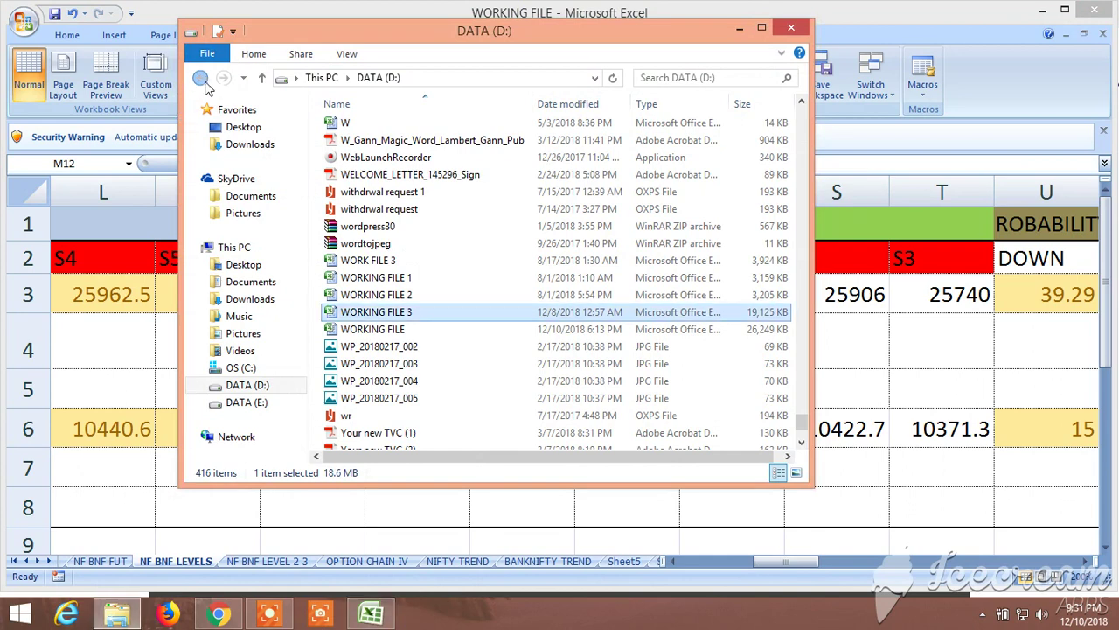
{"action": "left_click", "coordinate": [202, 77]}
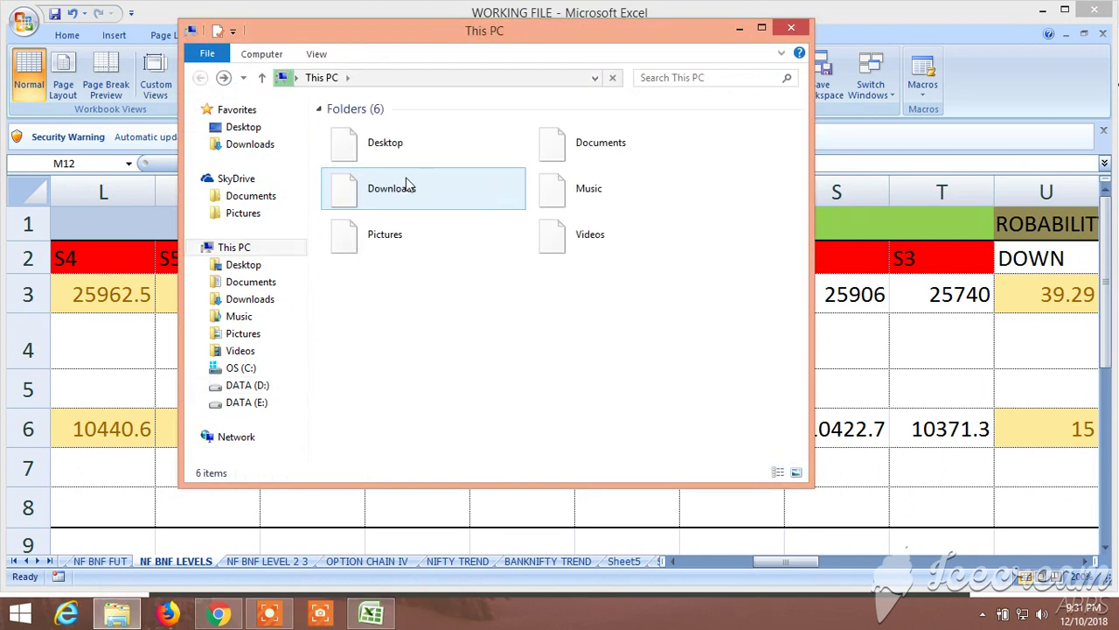
{"action": "double_click", "coordinate": [401, 191]}
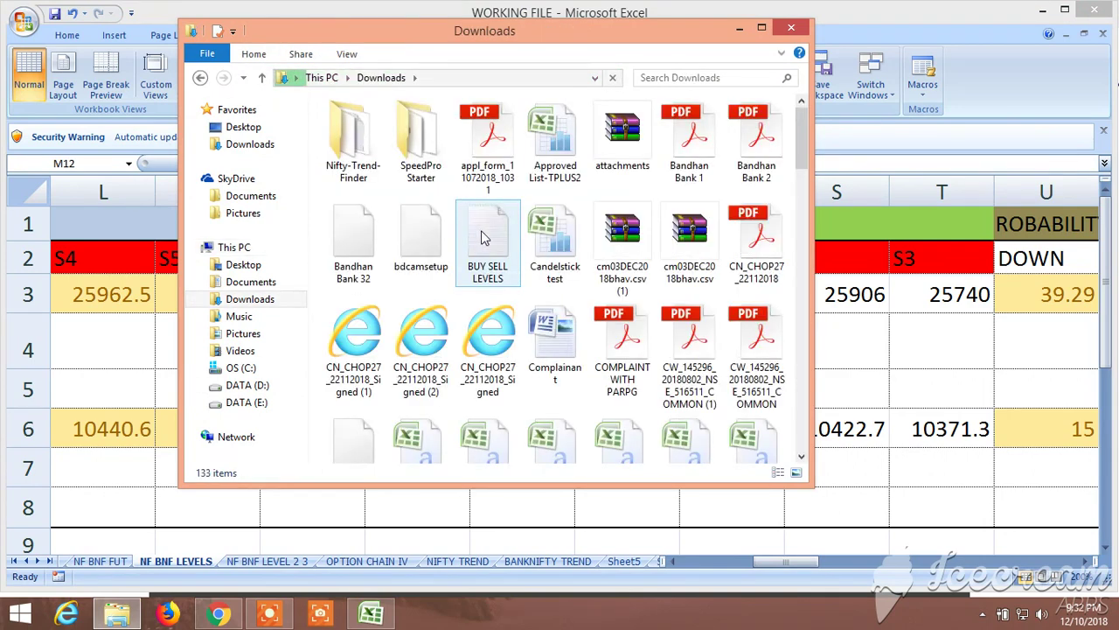
{"action": "left_click", "coordinate": [480, 234]}
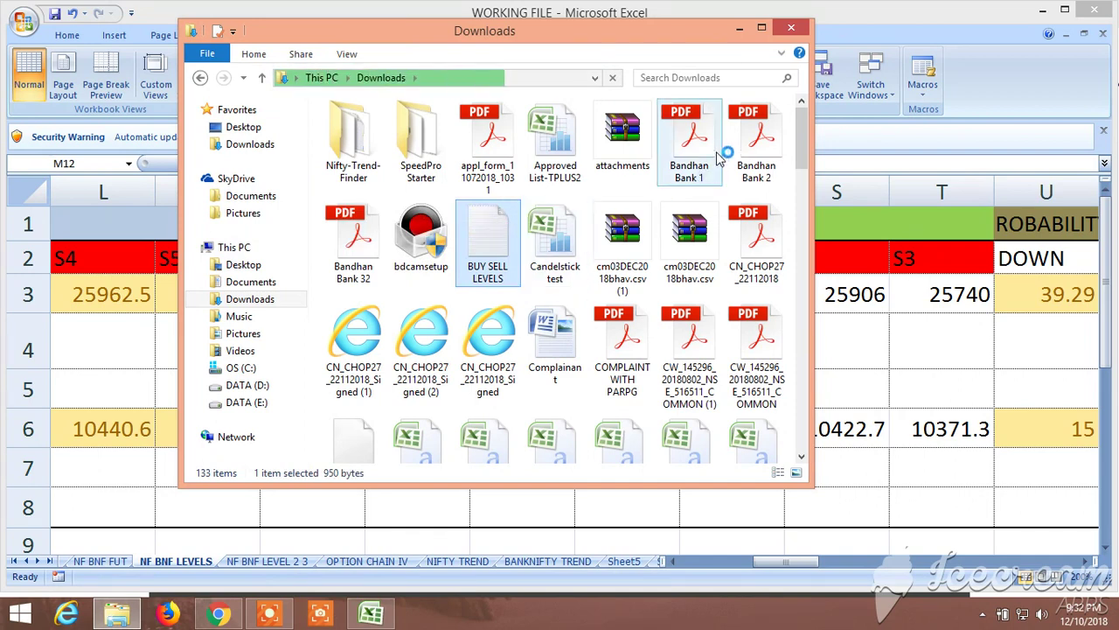
{"action": "left_click", "coordinate": [791, 30]}
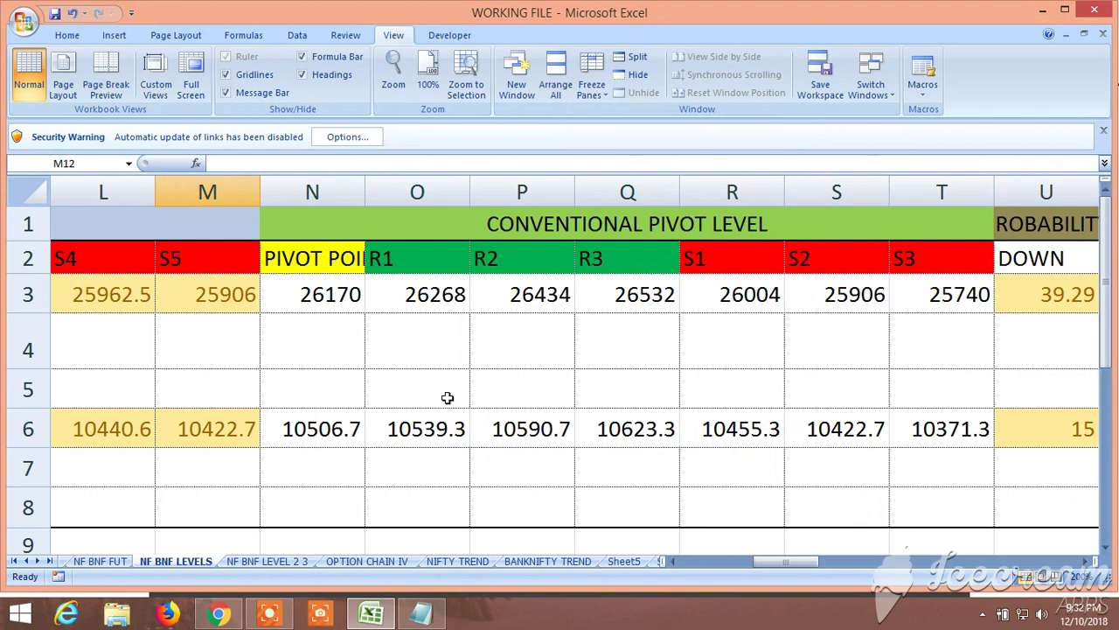
{"action": "mouse_move", "coordinate": [427, 613]}
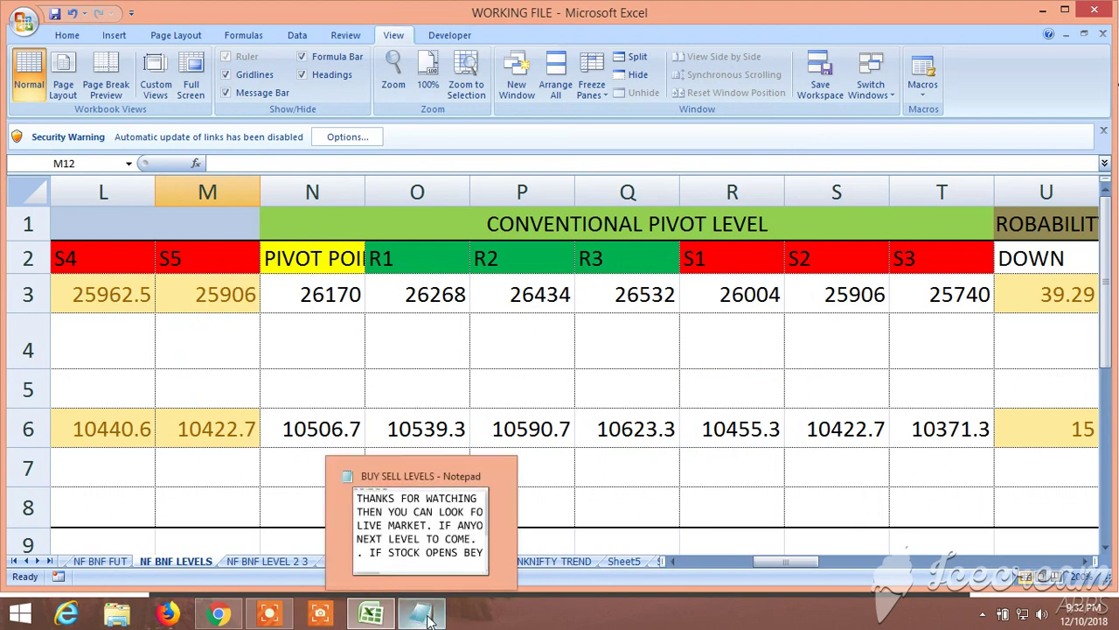
{"action": "left_click", "coordinate": [442, 545]}
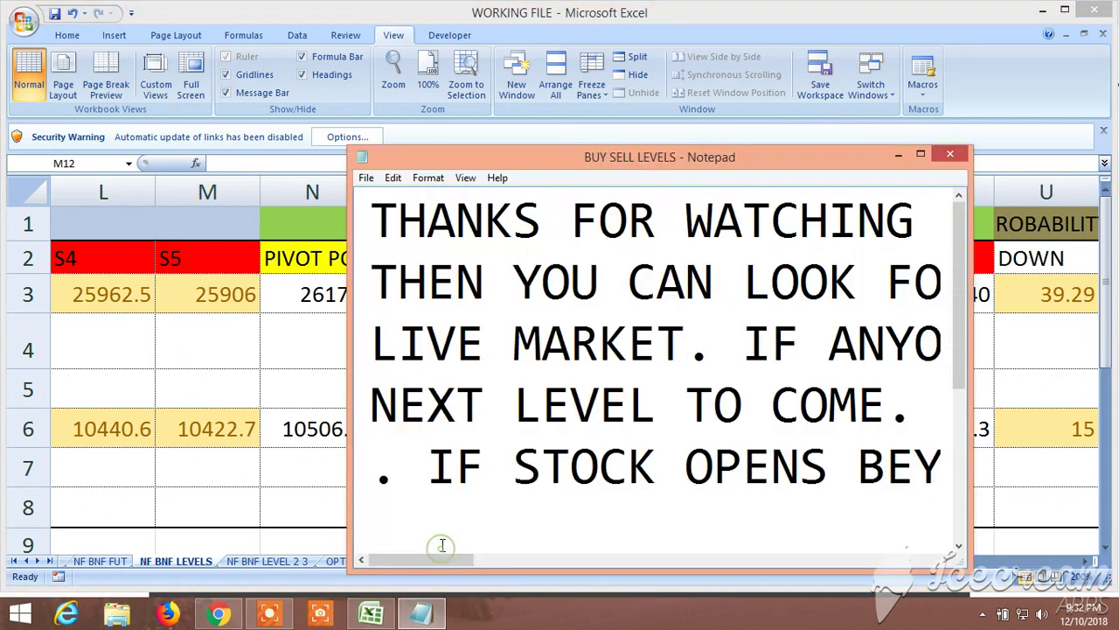
- Maximize the BUY SELL LEVELS note and read across its full lines, down to the closing contact and thanks line
{"action": "left_click", "coordinate": [920, 154]}
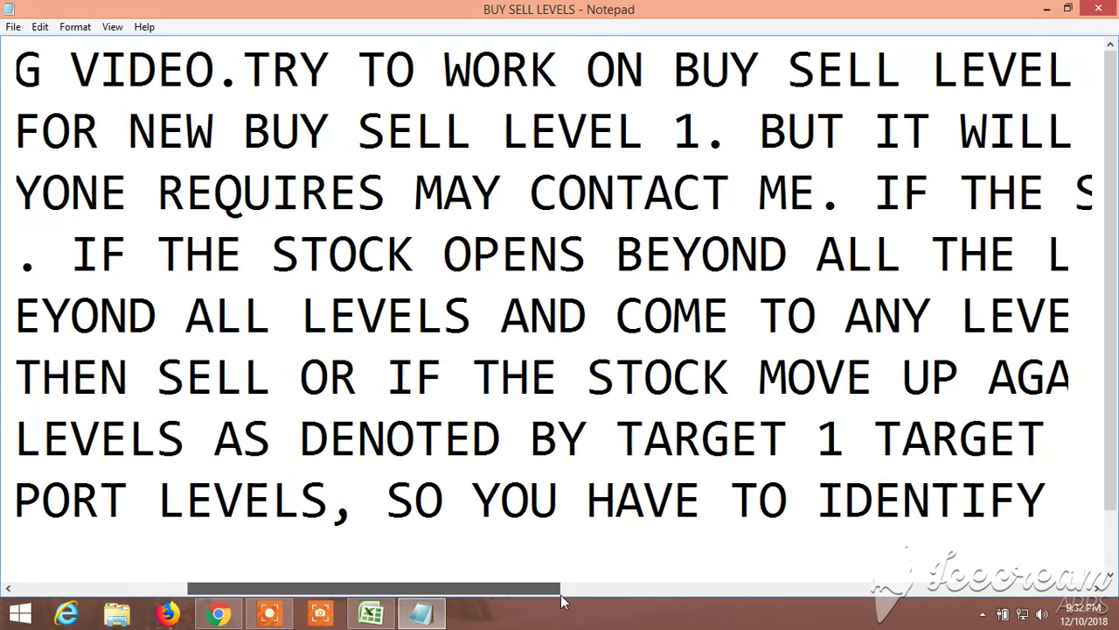
{"action": "left_click_drag", "start_coordinate": [562, 596], "coordinate": [921, 616]}
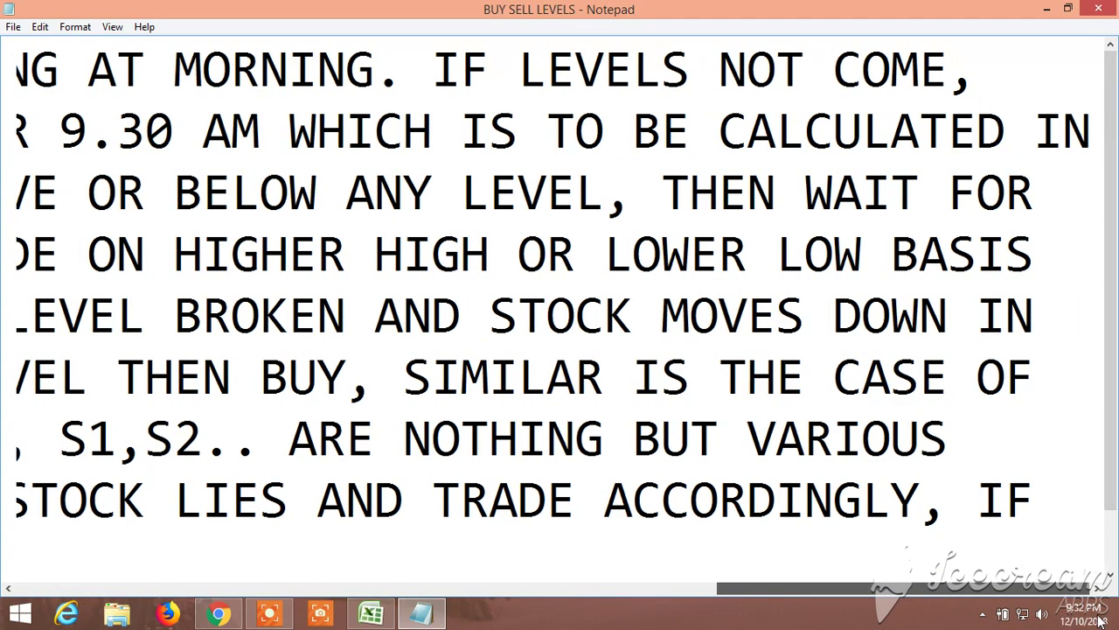
{"action": "key", "text": "ctrl+Home"}
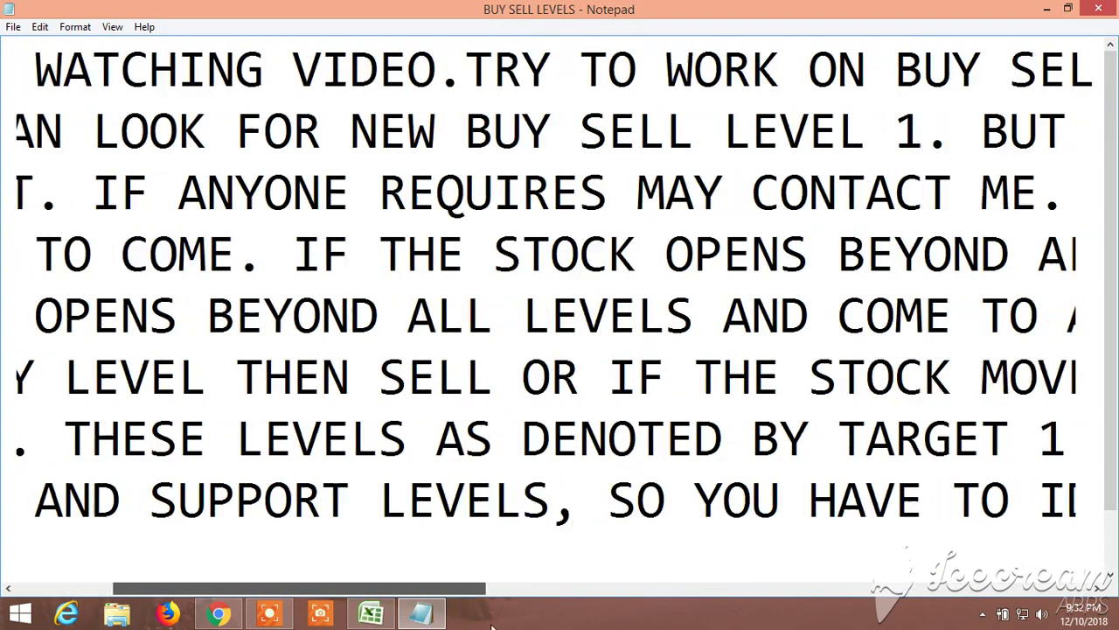
{"action": "left_click_drag", "start_coordinate": [491, 627], "coordinate": [1088, 626]}
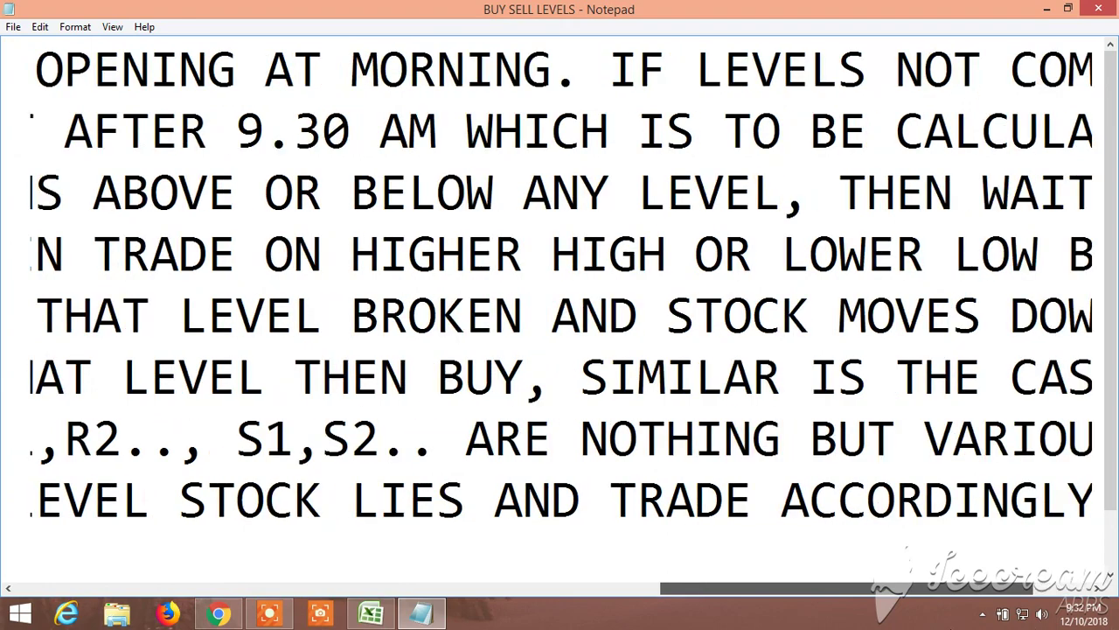
{"action": "key", "text": "ctrl+Home"}
{"action": "left_click_drag", "start_coordinate": [449, 618], "coordinate": [393, 619]}
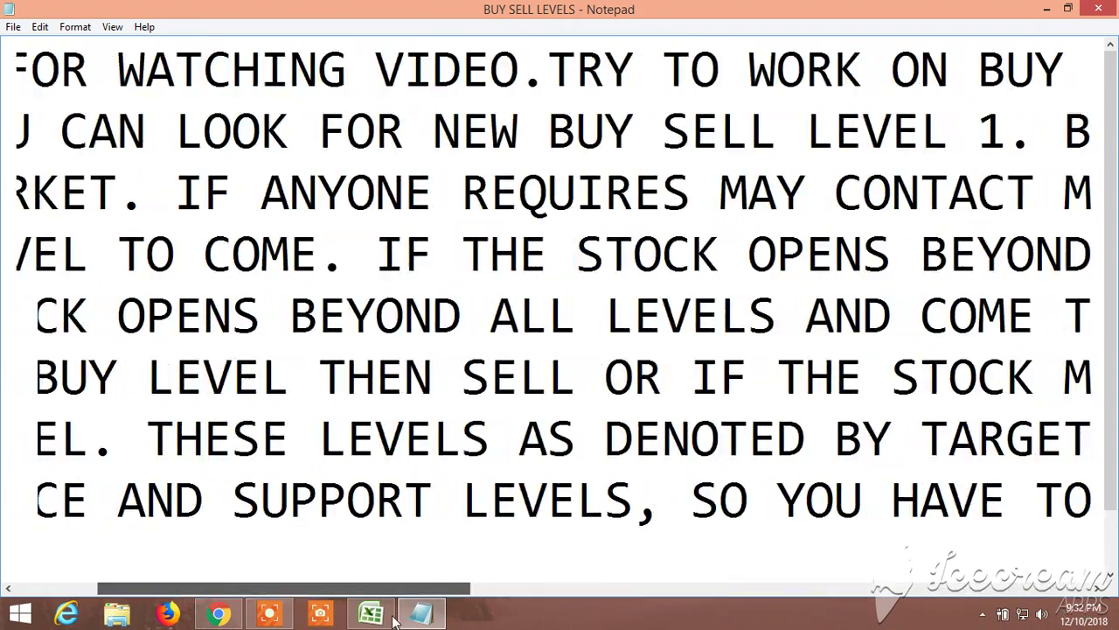
{"action": "left_click_drag", "start_coordinate": [503, 621], "coordinate": [401, 588]}
{"action": "left_click_drag", "start_coordinate": [367, 621], "coordinate": [1077, 593]}
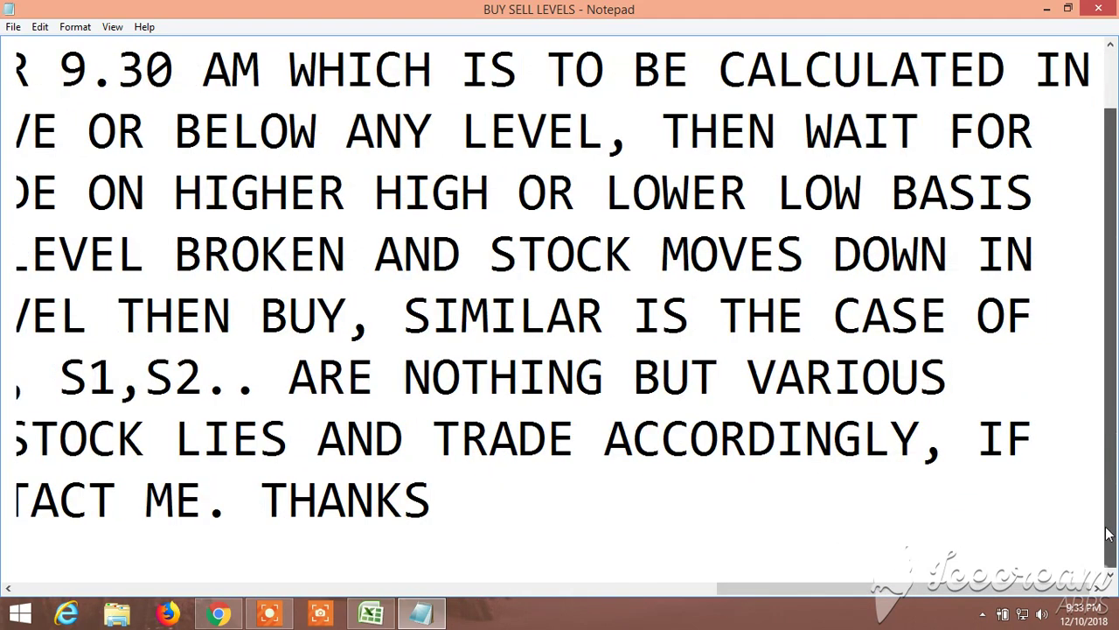
{"action": "left_click_drag", "start_coordinate": [1080, 591], "coordinate": [689, 598]}
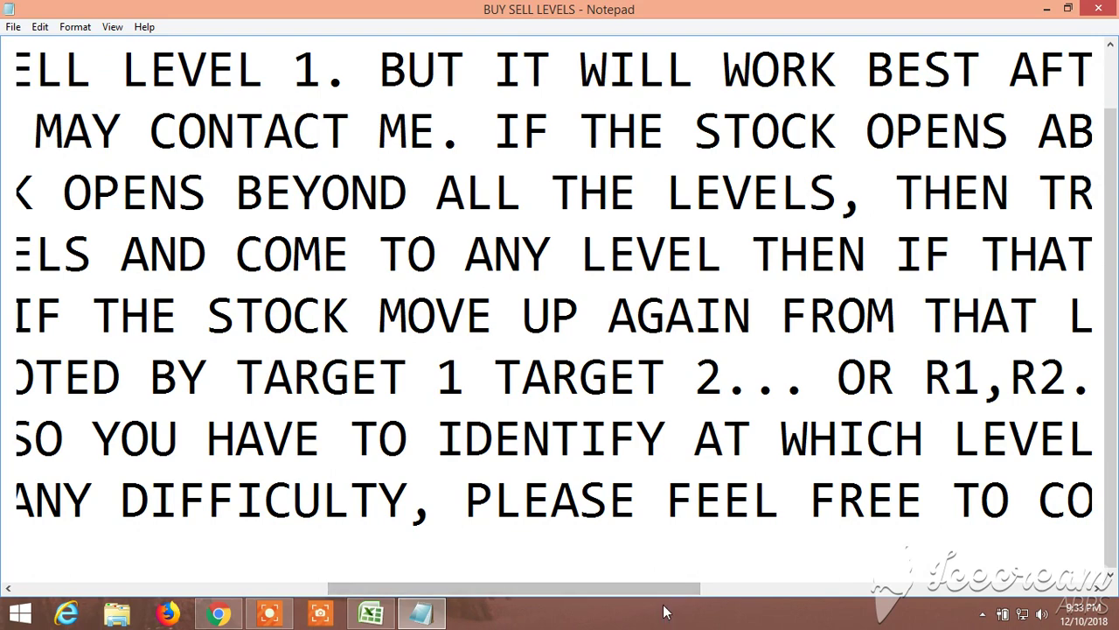
- Close the BUY SELL LEVELS note and switch to the NSE Security-wise Archives page in Chrome
{"action": "left_click", "coordinate": [1098, 12]}
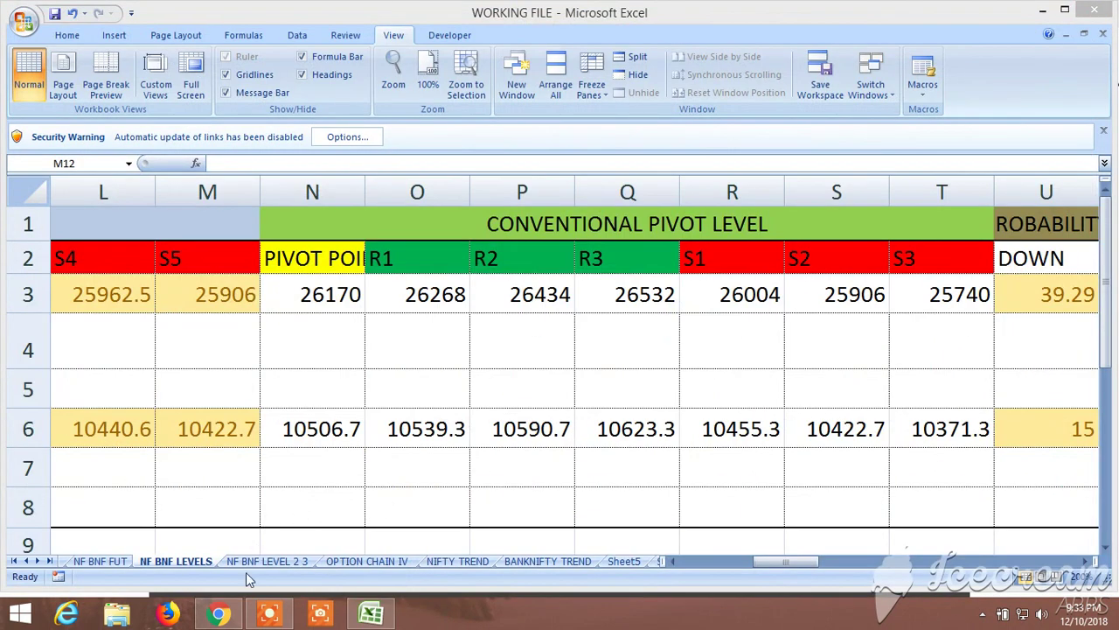
{"action": "left_click", "coordinate": [219, 615]}
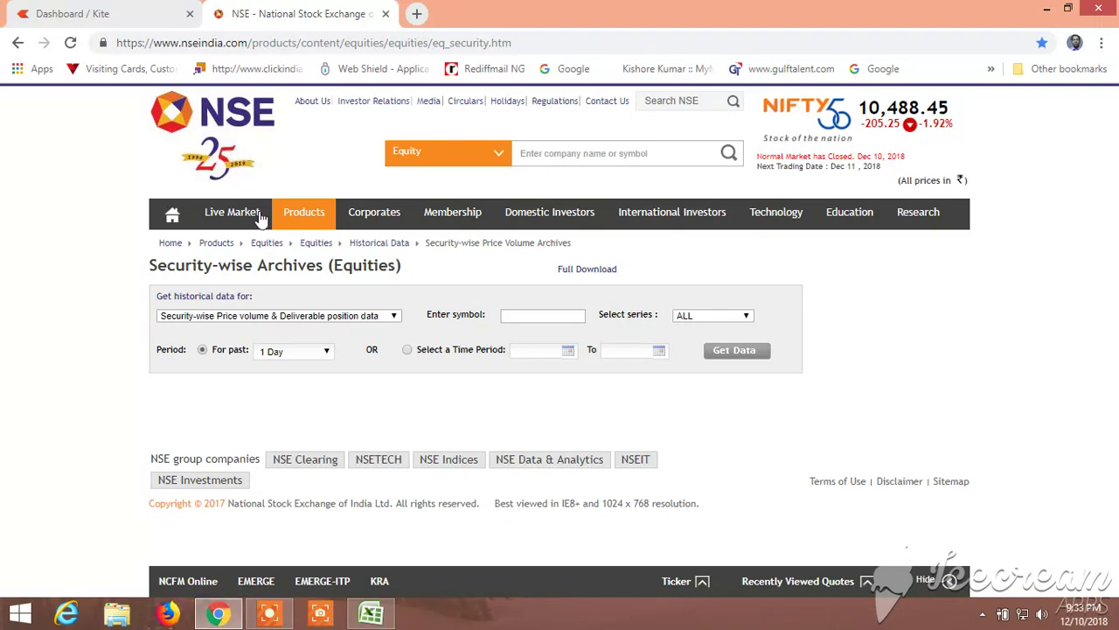